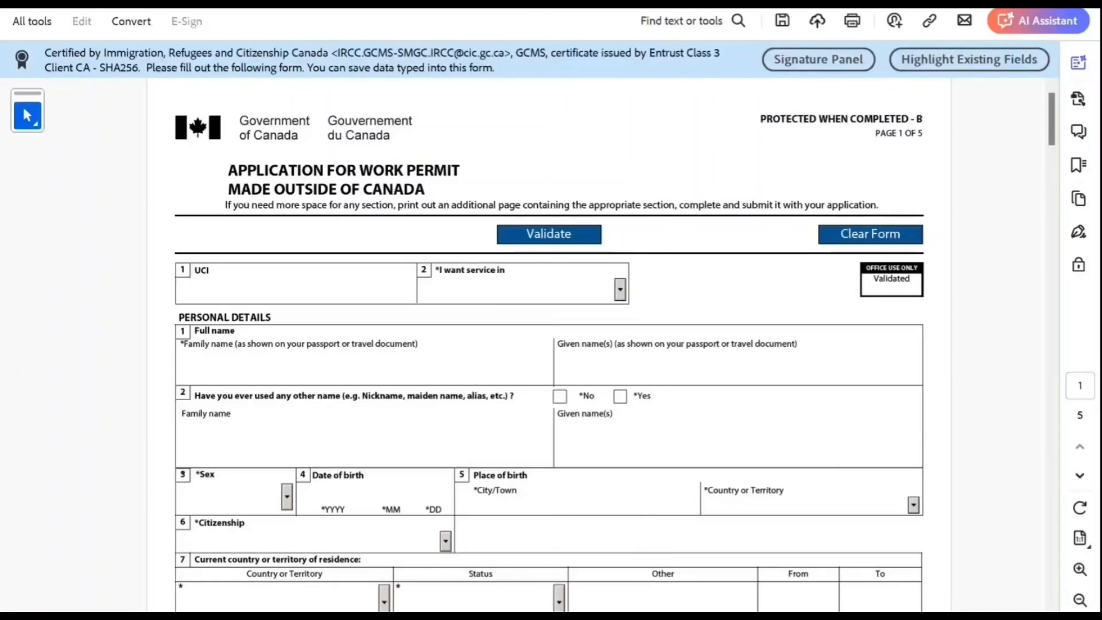
Step: Choose English as the service language and enter the applicant's family and given names
click(523, 289)
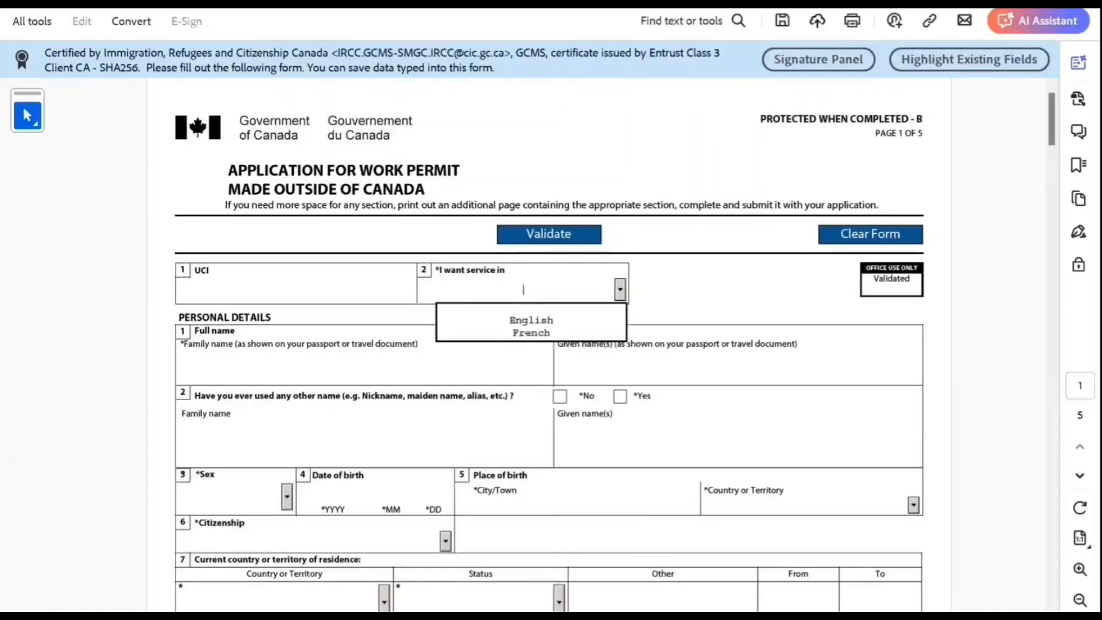
click(531, 321)
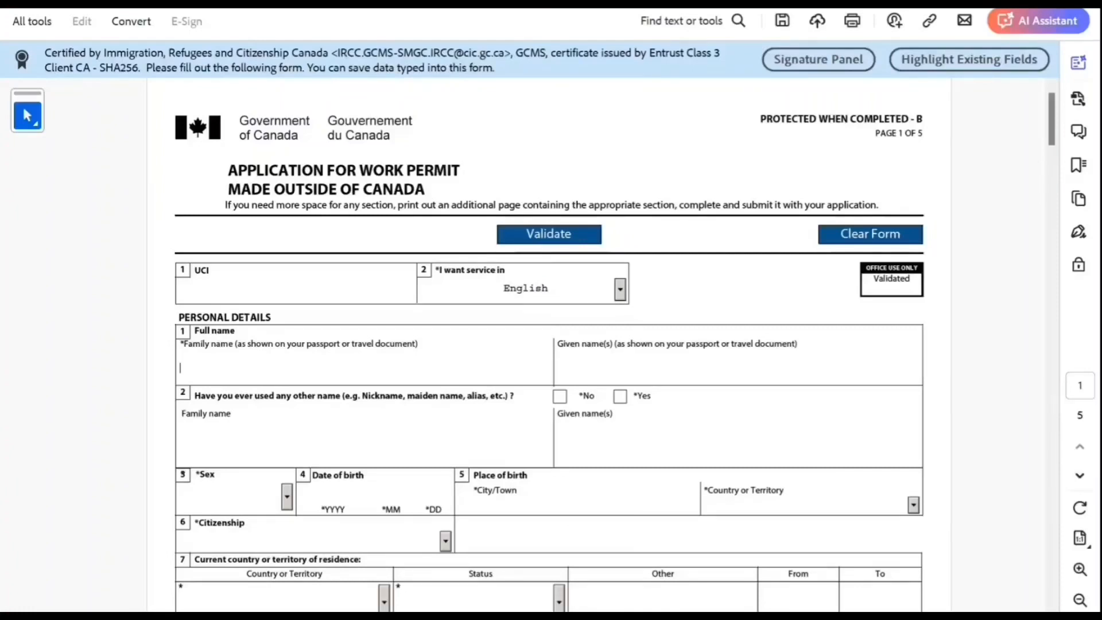
key(Tab)
key(Tab)
Step: Mark no other names used, Female, born 2000-10-10 in New Delhi, India, with Indian citizenship
key(space)
scroll(551, 344, down, 3)
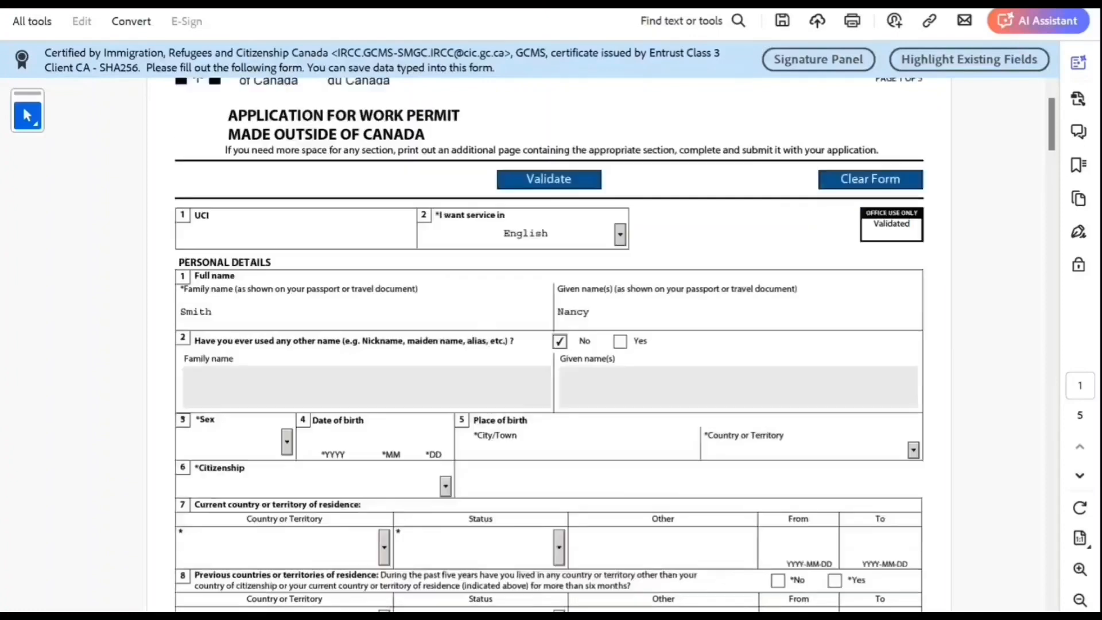
click(287, 414)
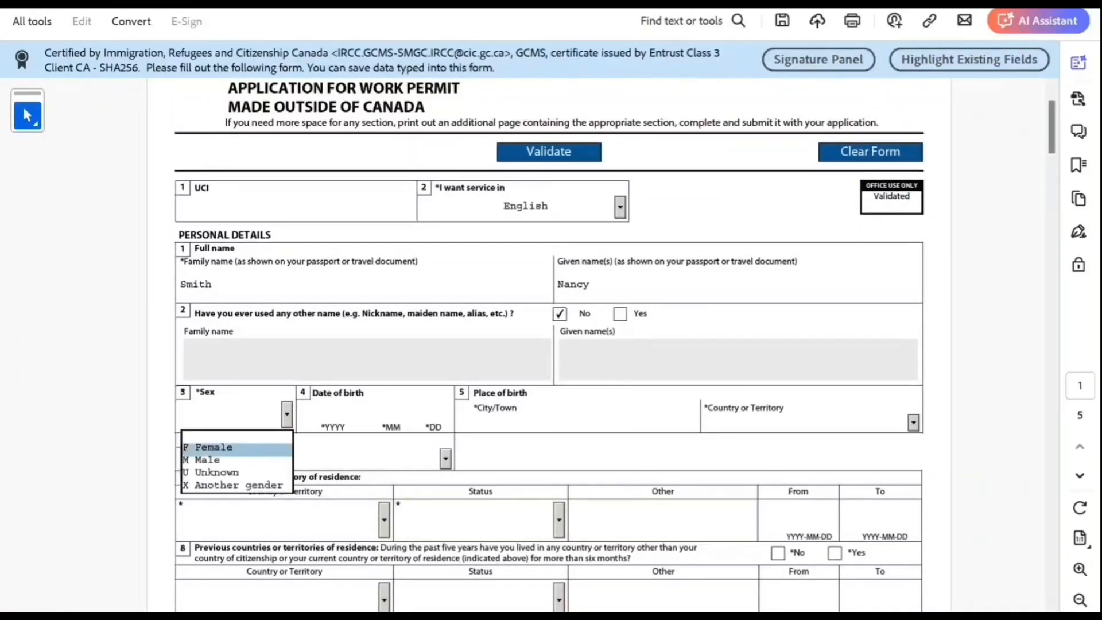
click(234, 449)
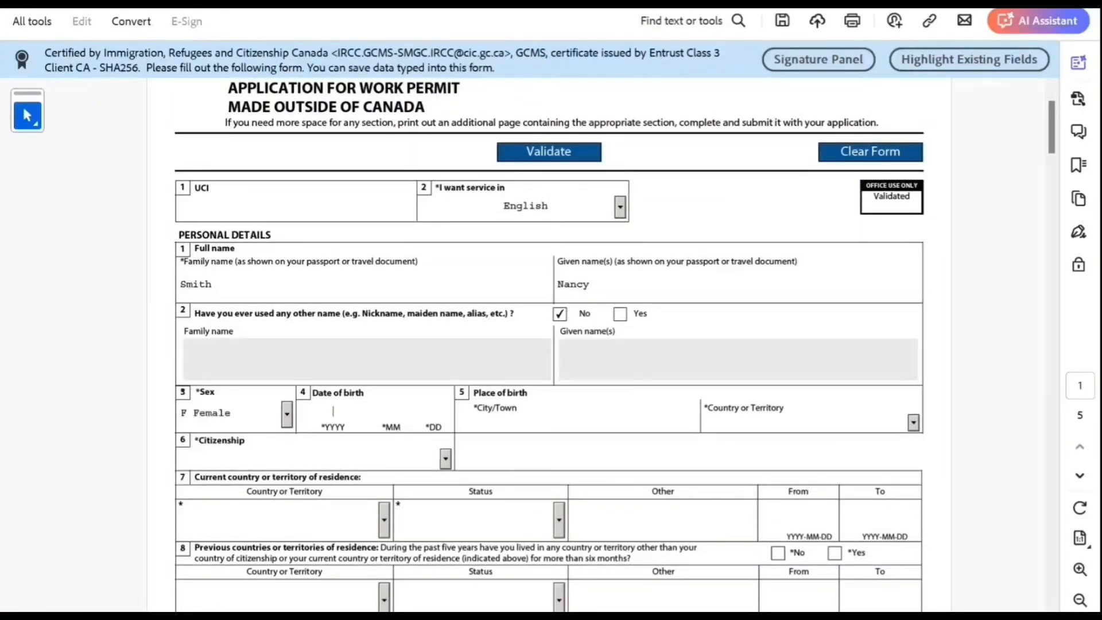
text(2000)
text(1010)
text(New Del)
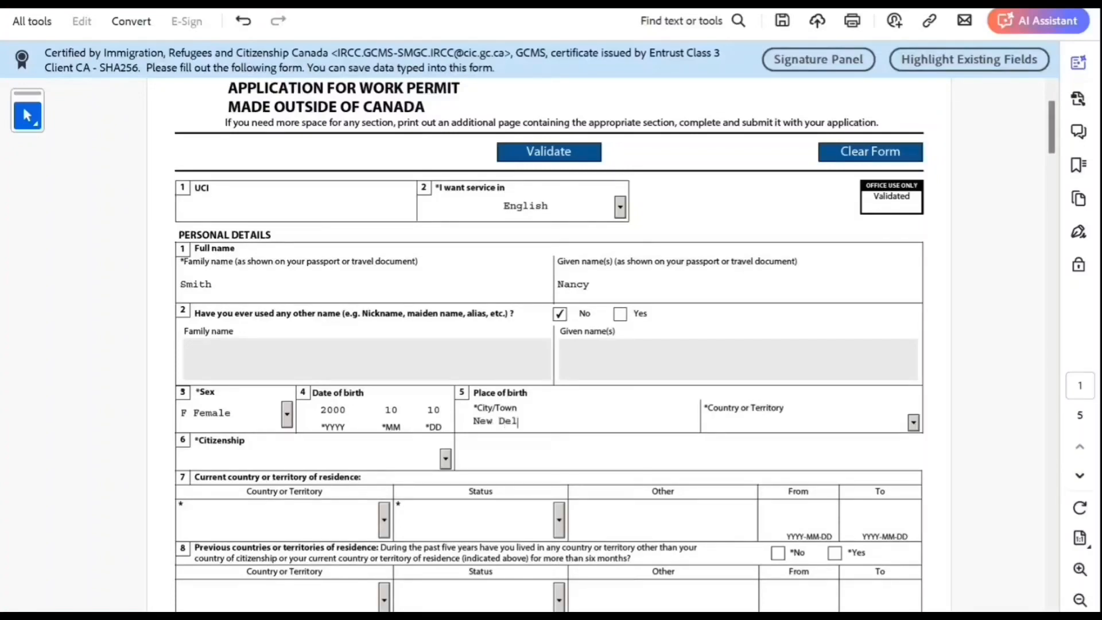
text(hi)
key(Tab)
text(In)
key(Tab)
text(In)
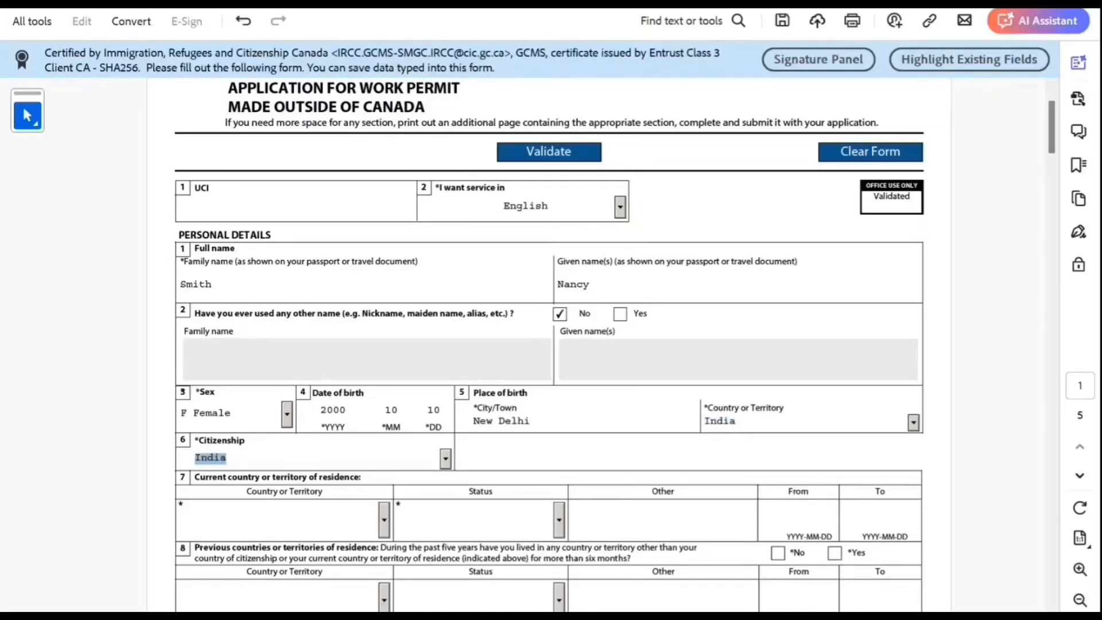
key(Tab)
Step: Set the current country of residence to India with Citizen status
scroll(615, 345, down, 2)
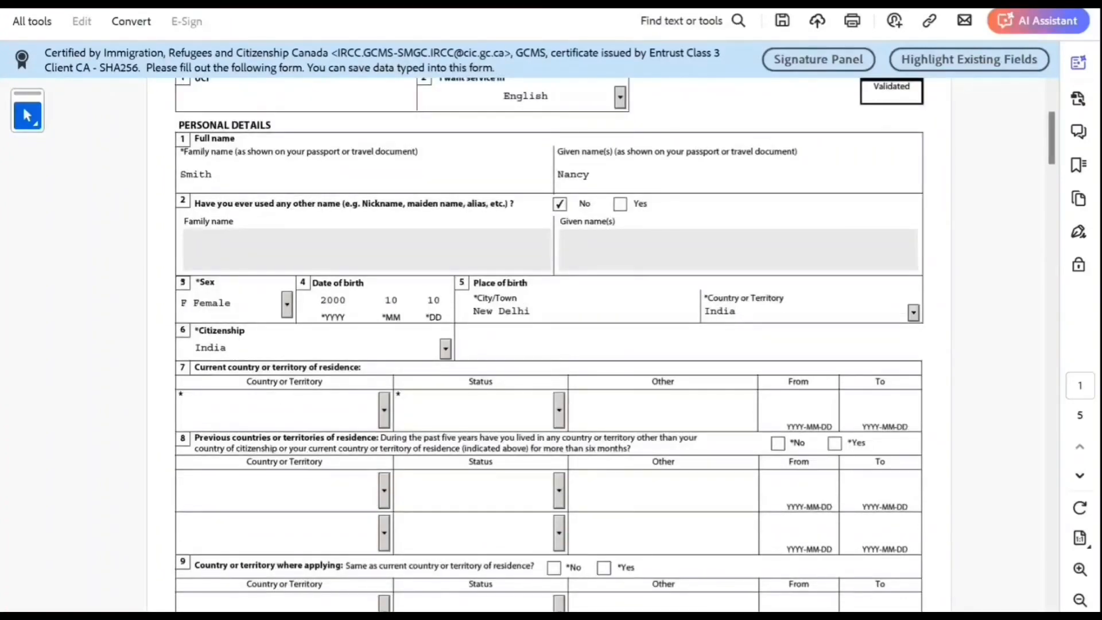
text(India)
key(Tab)
text(C)
key(Tab)
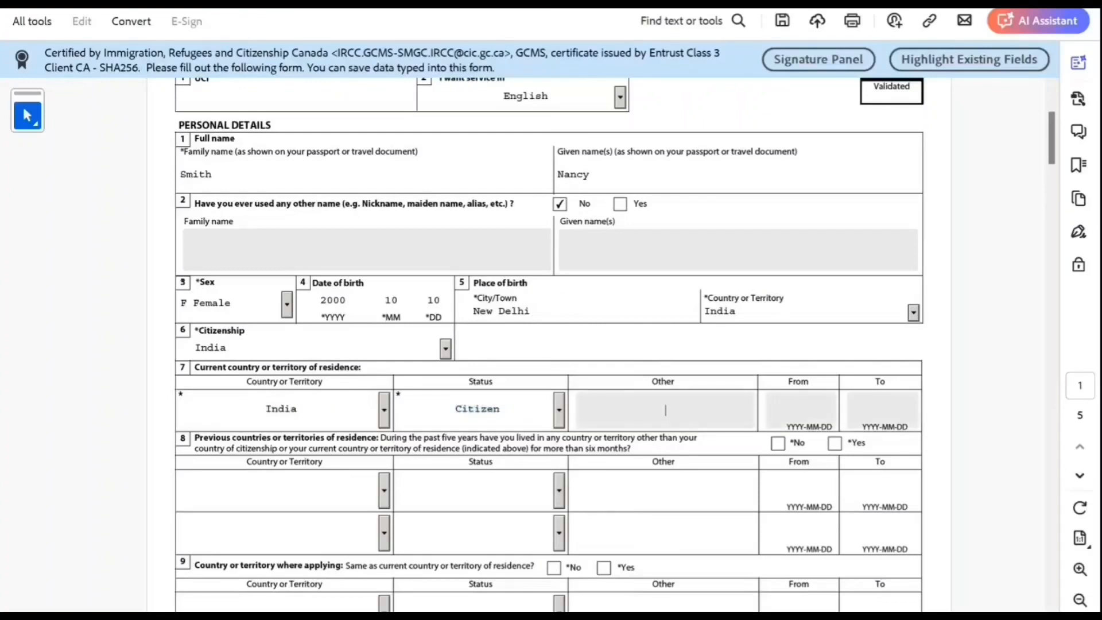
Step: Answer No to previous countries of residence and Yes to applying from the residence country
scroll(614, 344, down, 2)
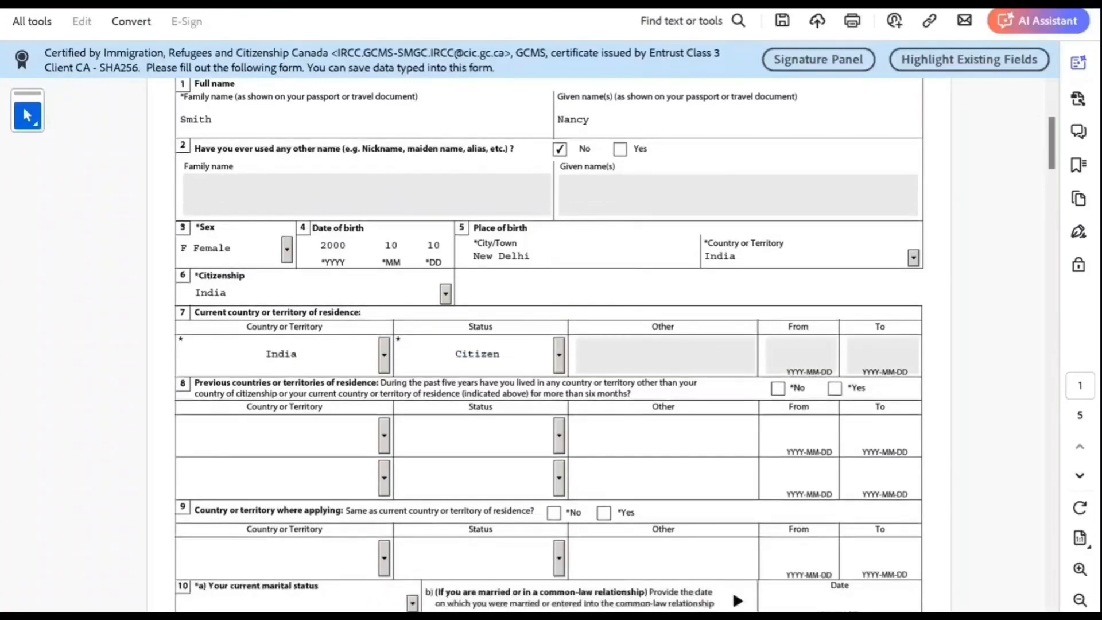
scroll(615, 344, down, 1)
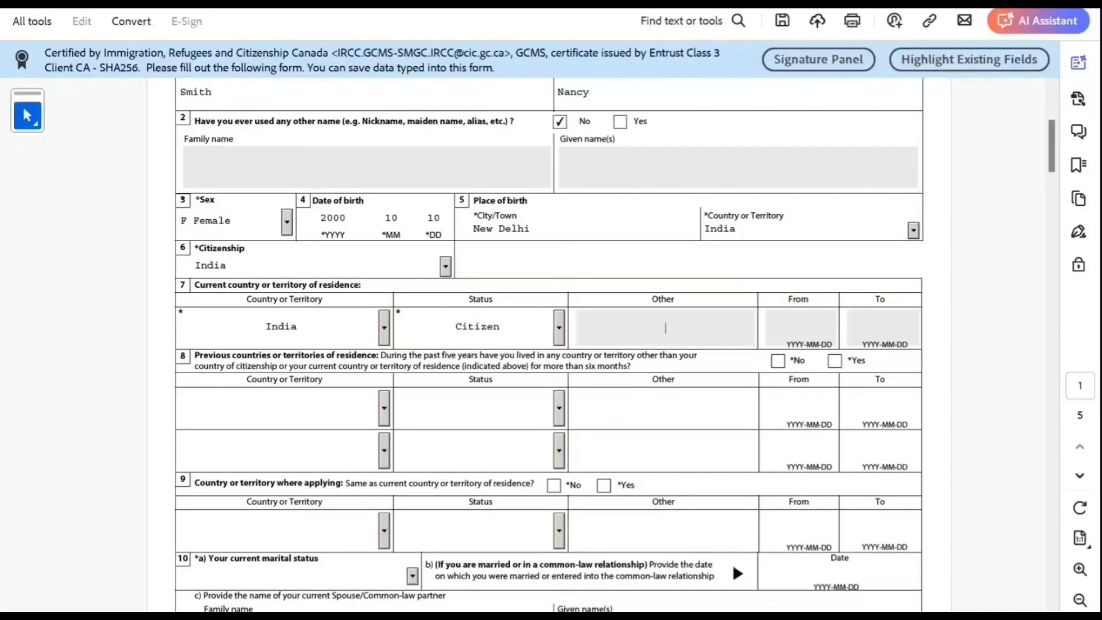
scroll(549, 336, down, 1)
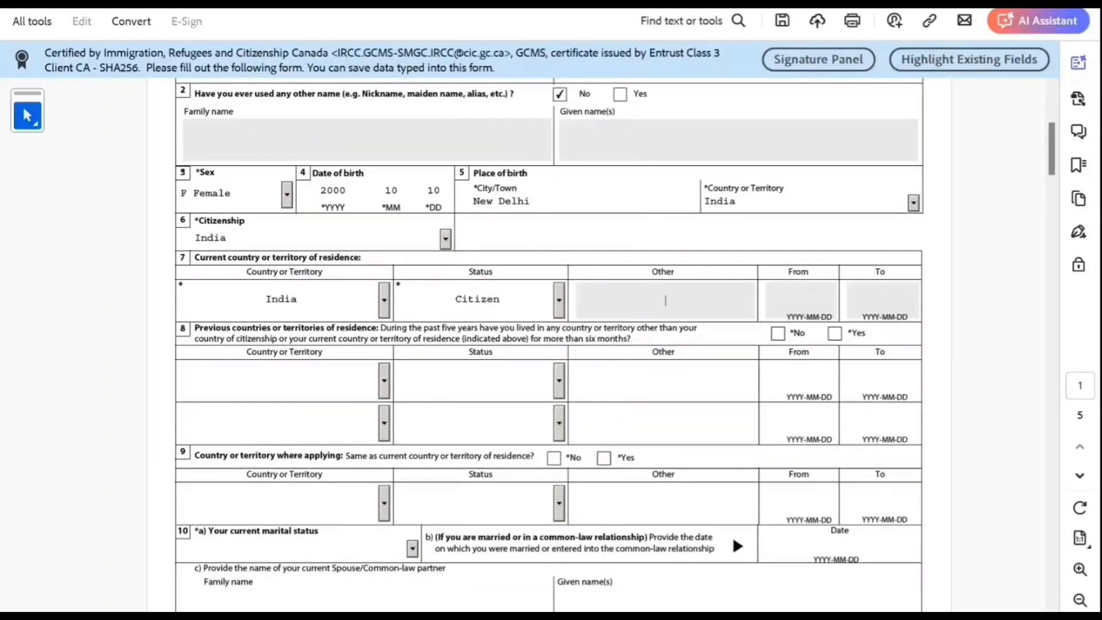
click(777, 334)
scroll(549, 345, down, 3)
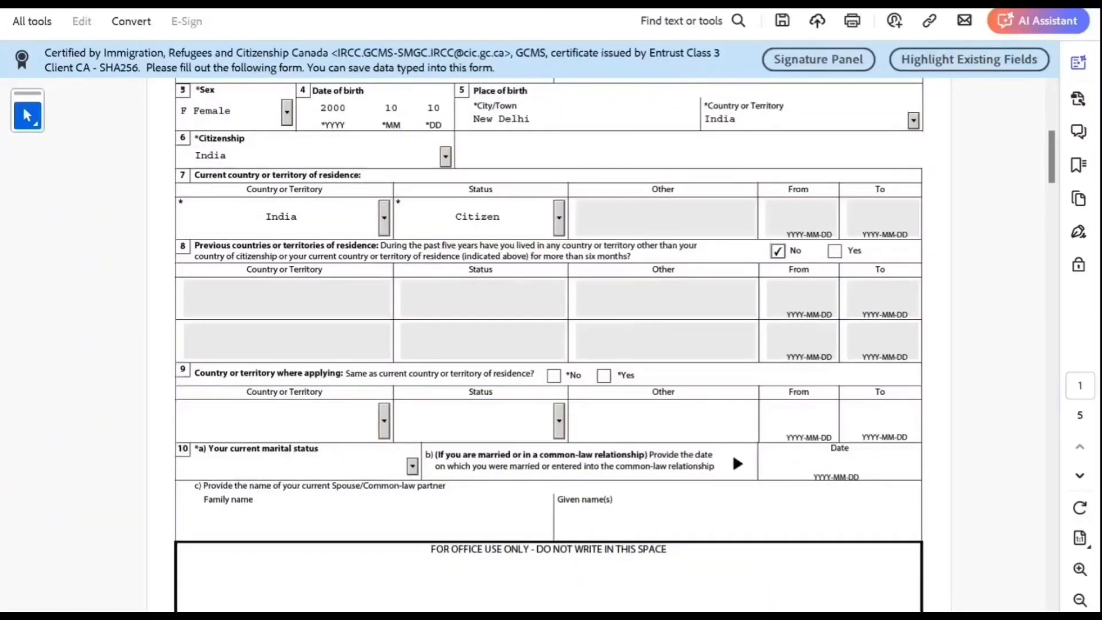
click(603, 376)
scroll(549, 344, down, 3)
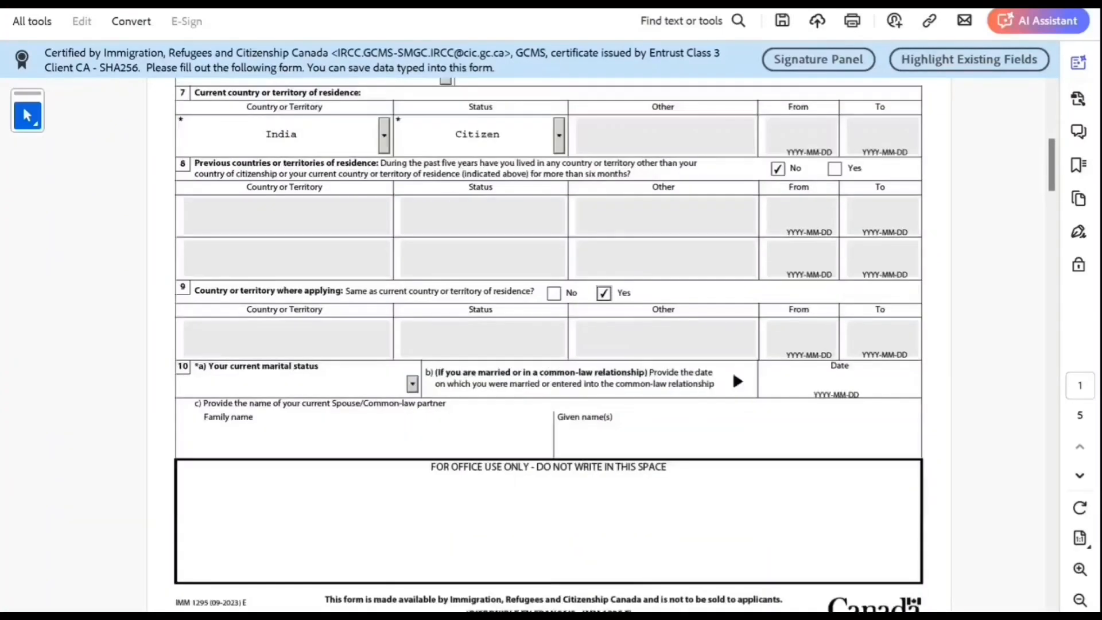
Step: Set marital status to Married with a marriage date of 2021-11-10
click(412, 383)
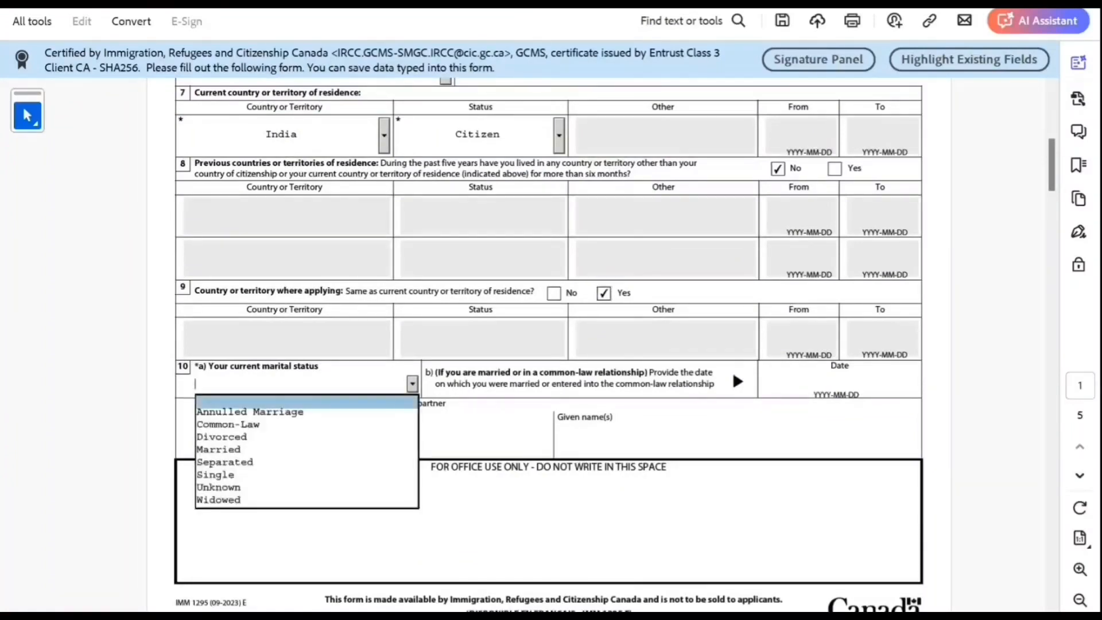
click(307, 450)
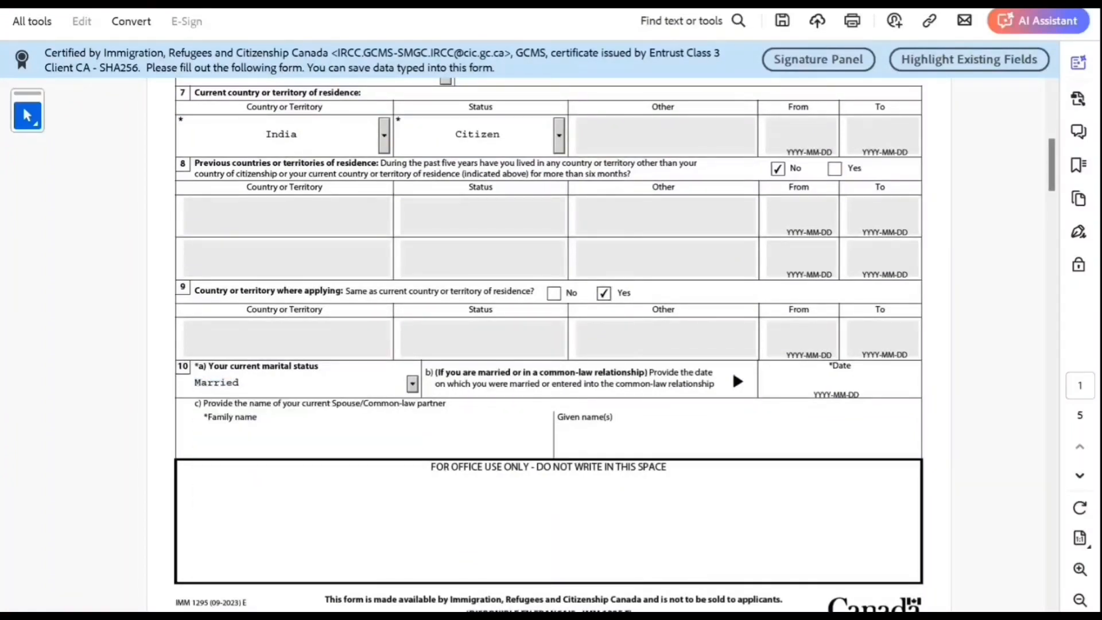
click(840, 382)
text(202)
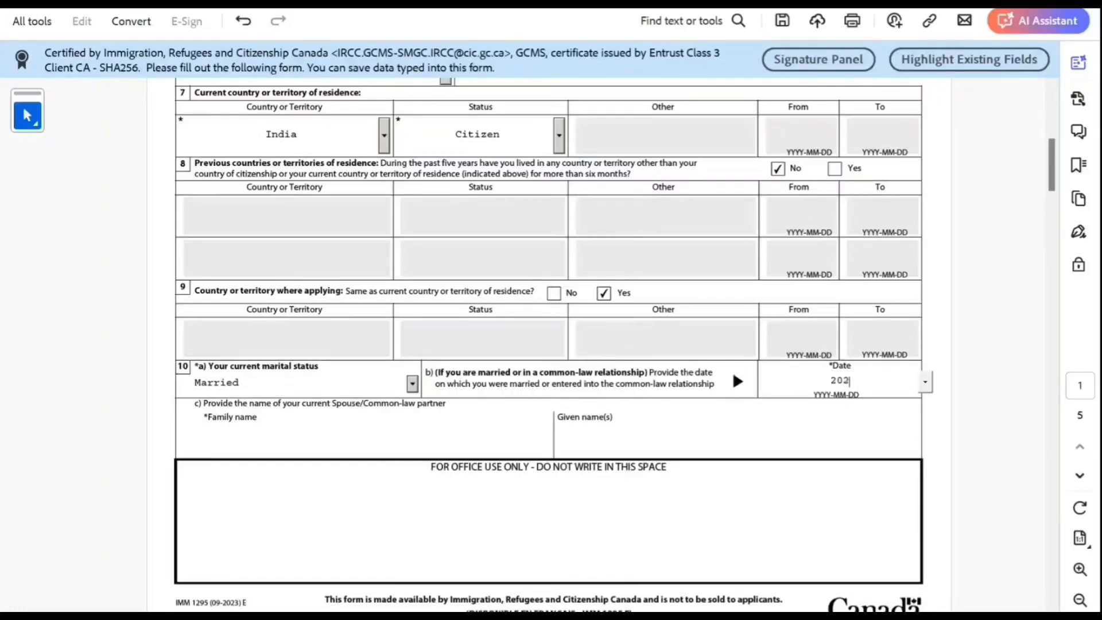
text(1-11-)
text(10)
key(Tab)
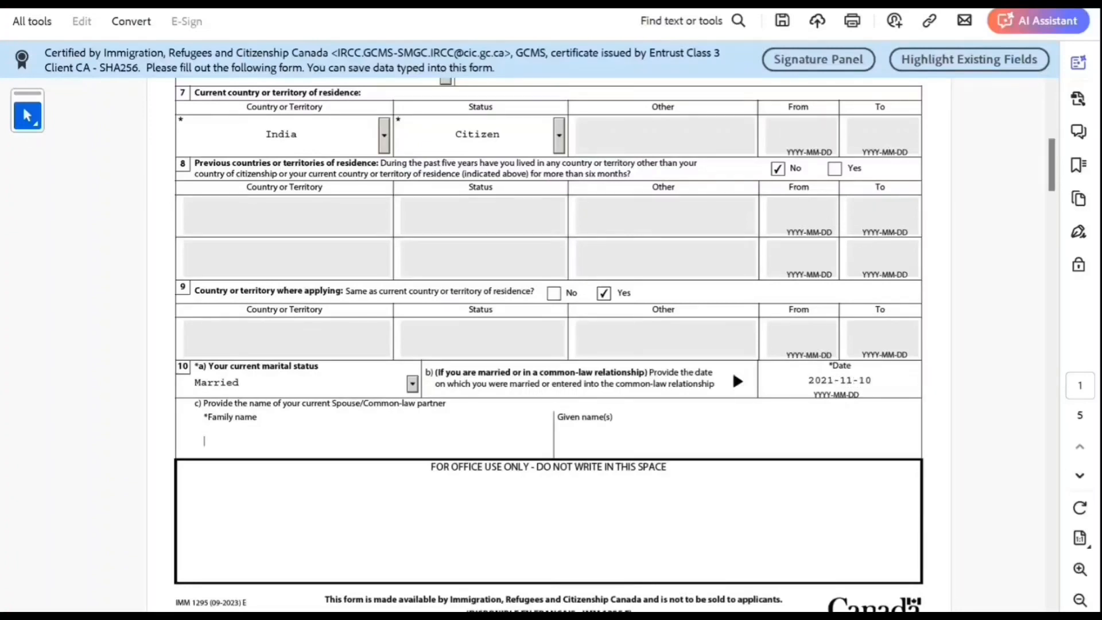
Step: Enter the spouse's family and given names and continue to page 2
scroll(549, 344, down, 1)
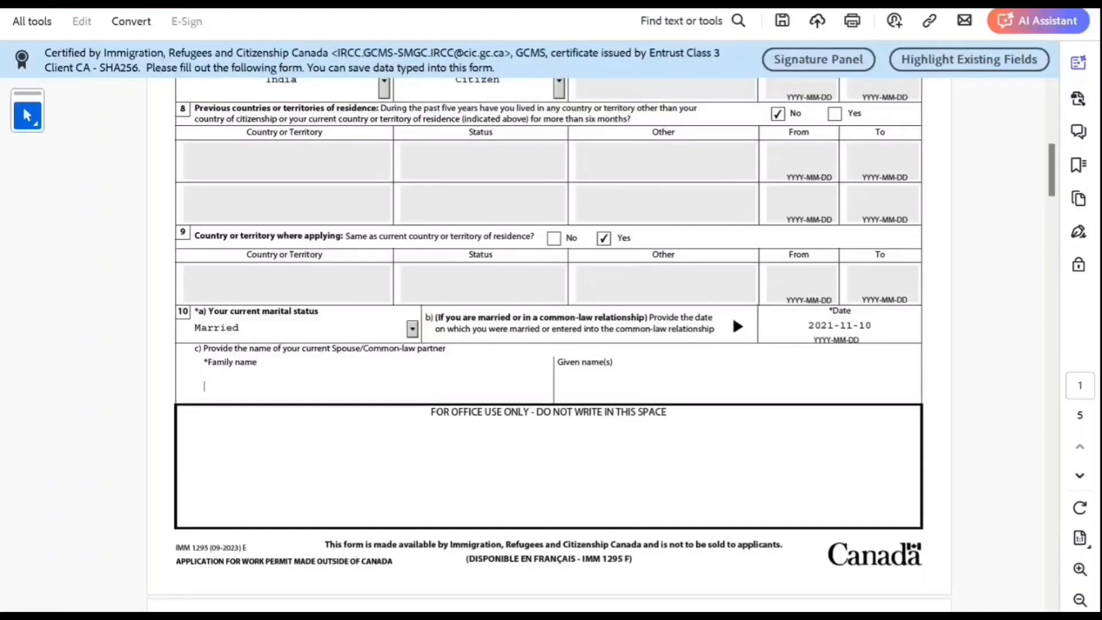
text(Smith)
key(Tab)
text(John)
key(Tab)
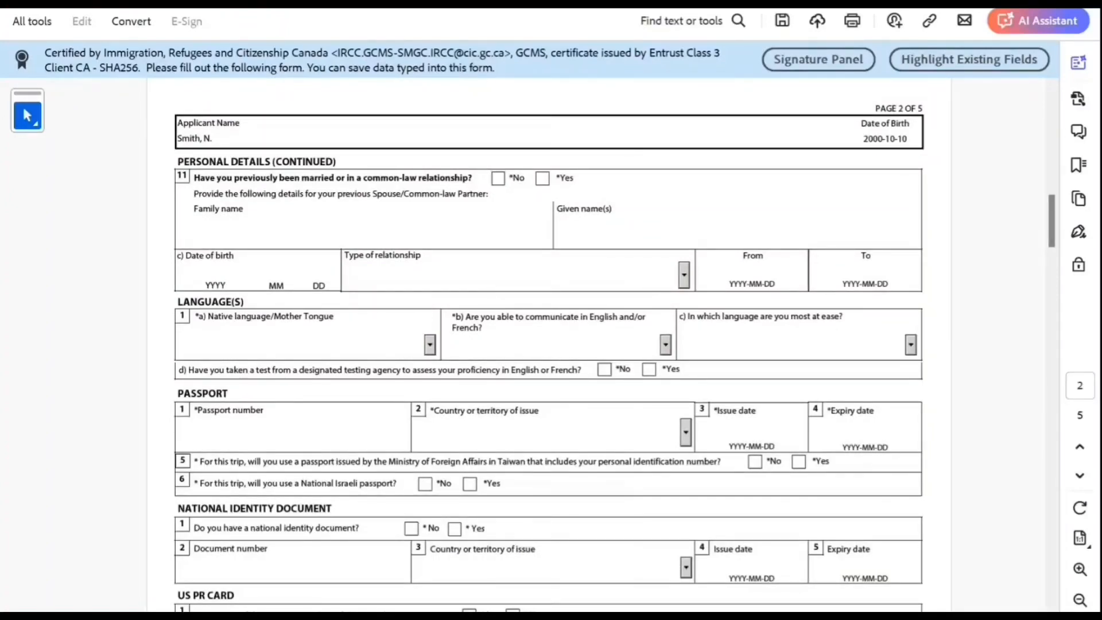
Step: Answer No to any previous marriage and set Hindi as the native language
key(space)
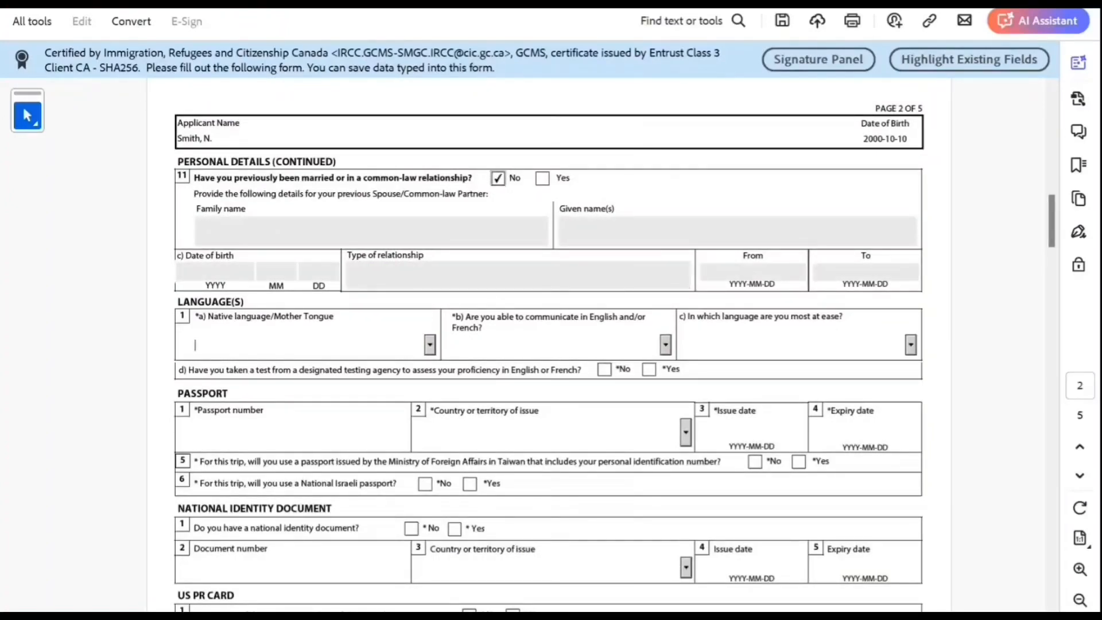
key(h)
key(h)
key(h)
key(h)
key(h)
key(h)
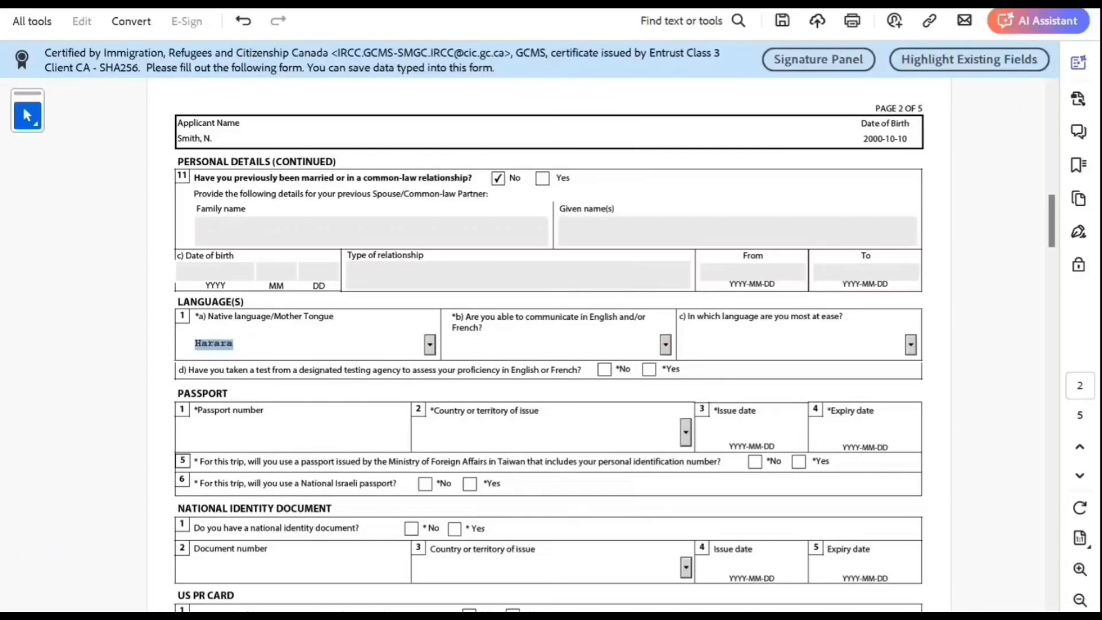
key(h)
key(h)
key(h)
key(h)
key(h)
key(h)
key(Tab)
Step: Choose English as the usable language and answer No to taking a proficiency test
key(e)
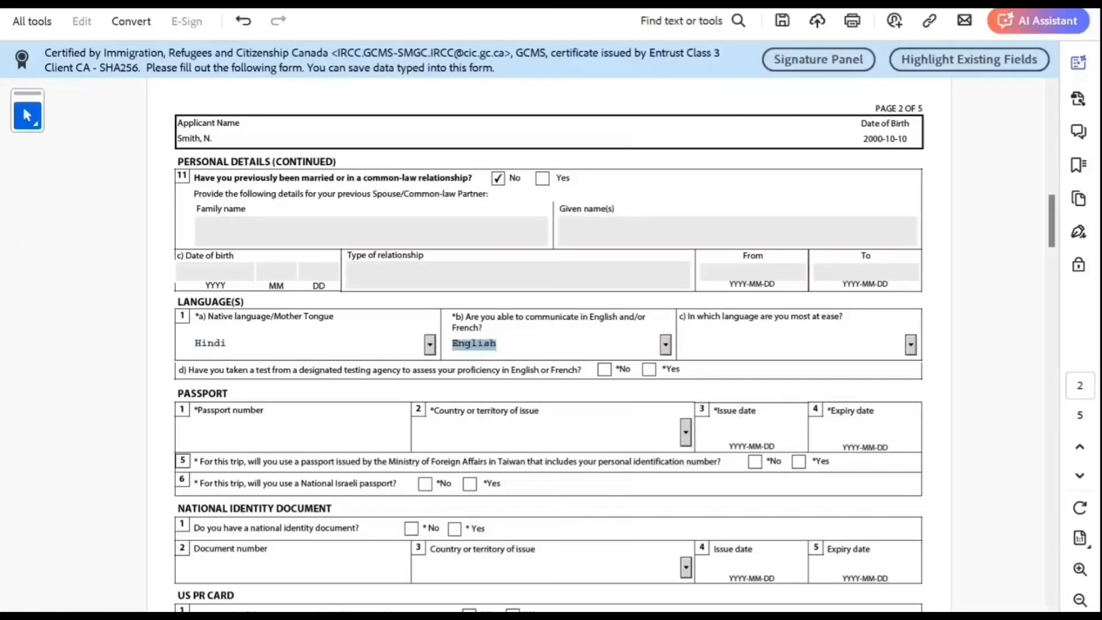
key(Tab)
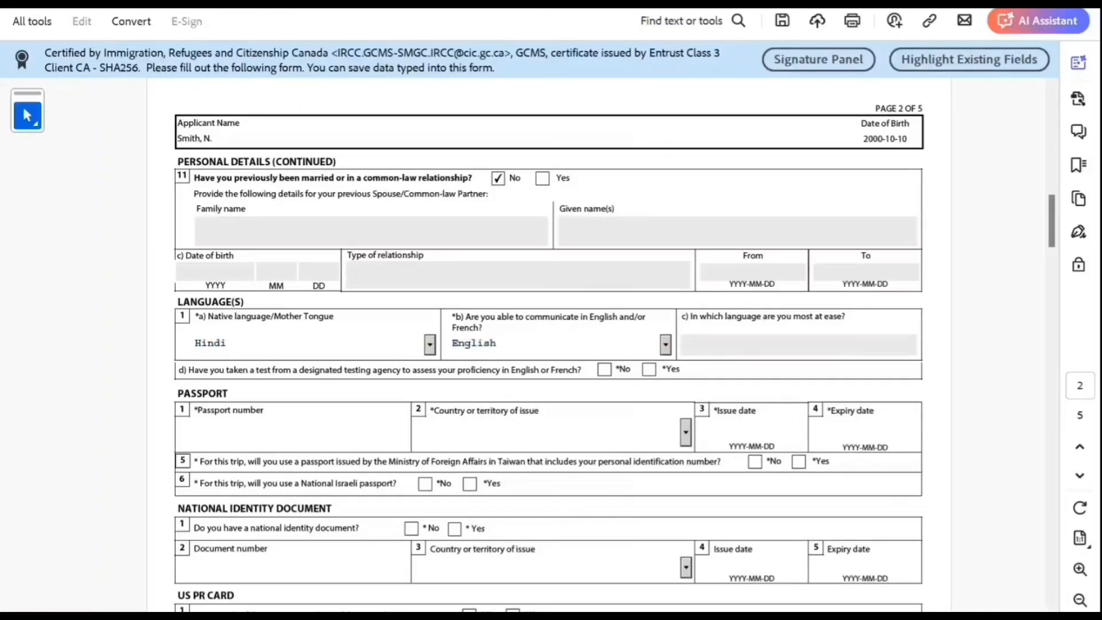
scroll(550, 345, down, 2)
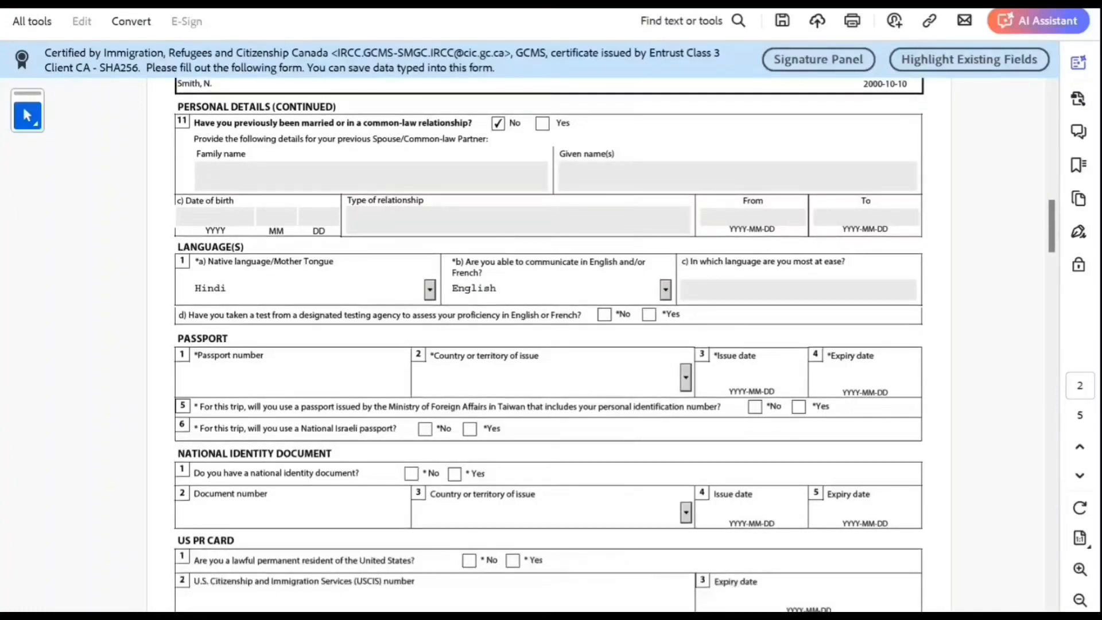
key(Tab)
key(space)
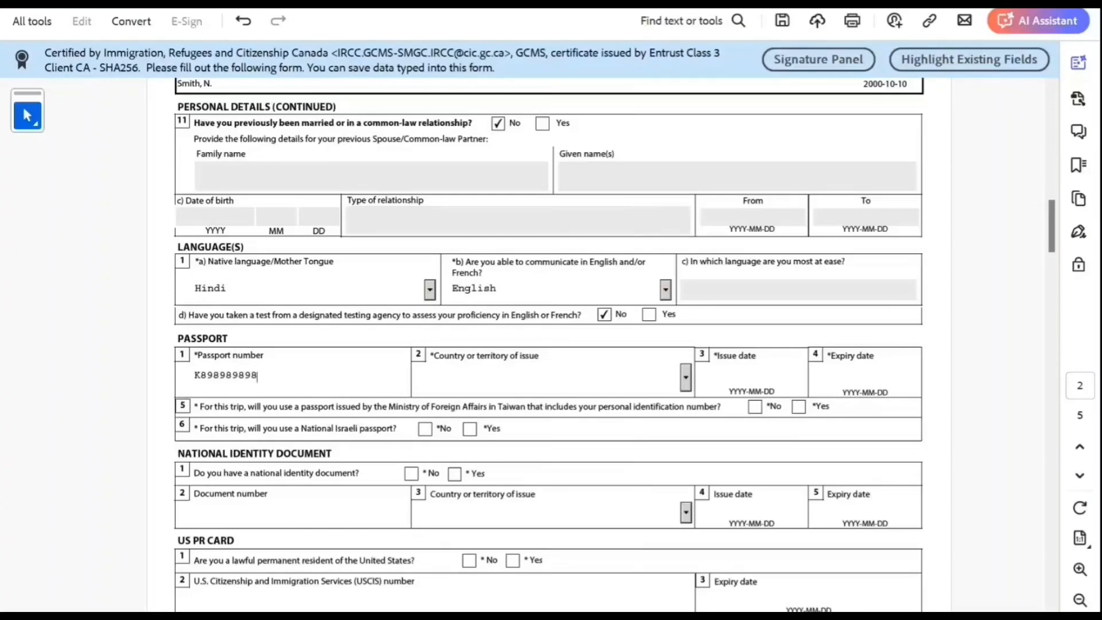
Step: Enter the passport number, IND (India) as issuer, issue date 2022-10-10 and expiry 2032-10-1
key(Tab)
key(Tab)
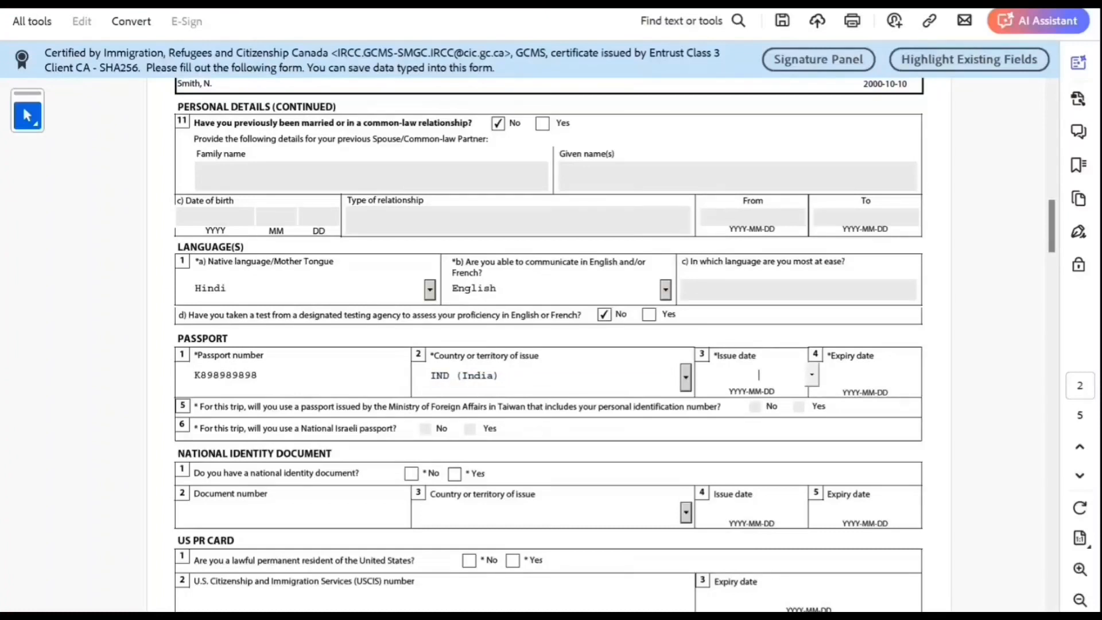
key(Tab)
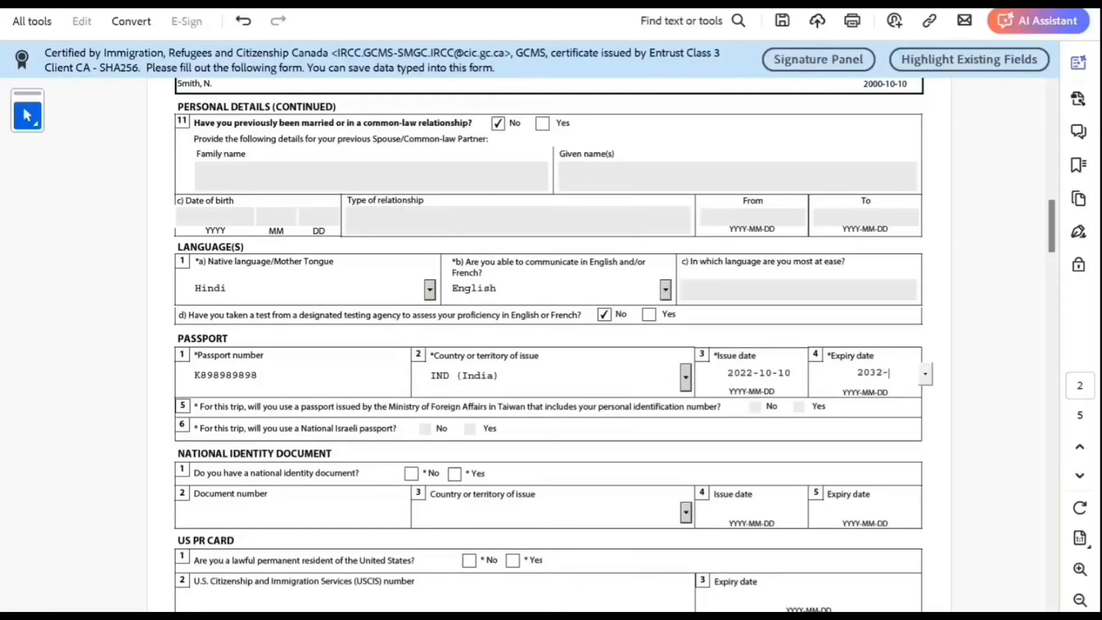
key(Tab)
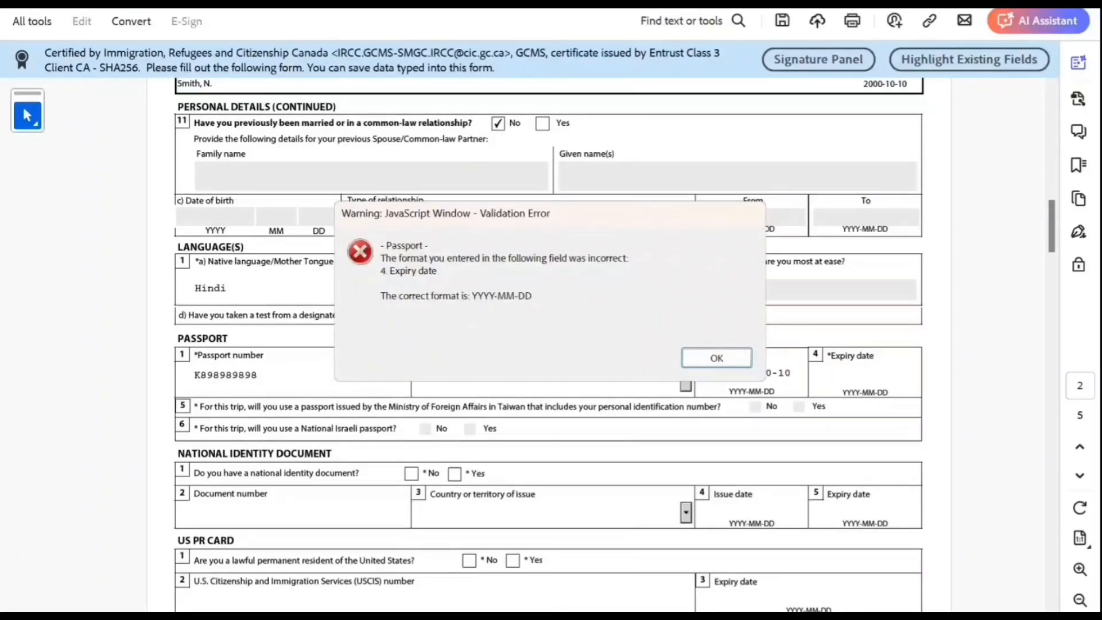
Step: Dismiss the format error and correct the passport expiry date to 2032-10-10
click(696, 356)
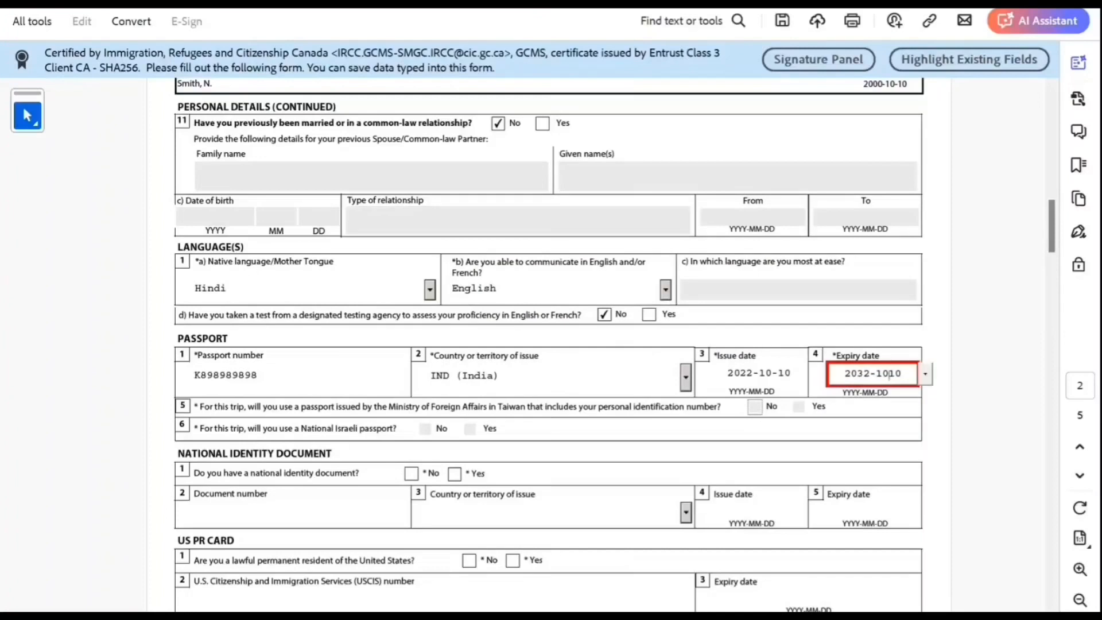
text(-)
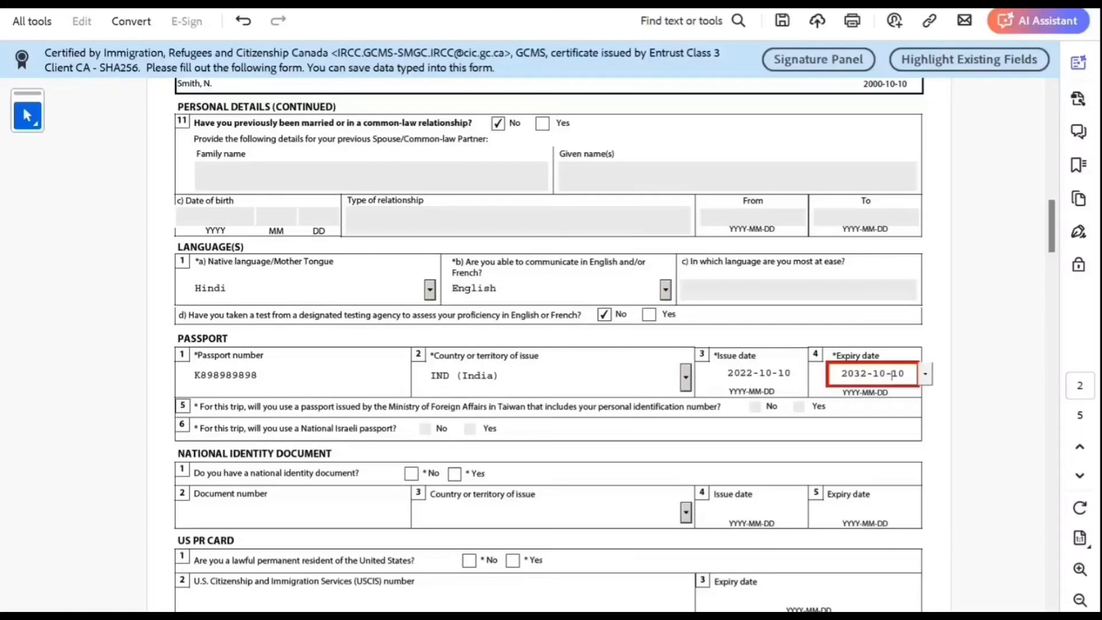
click(194, 375)
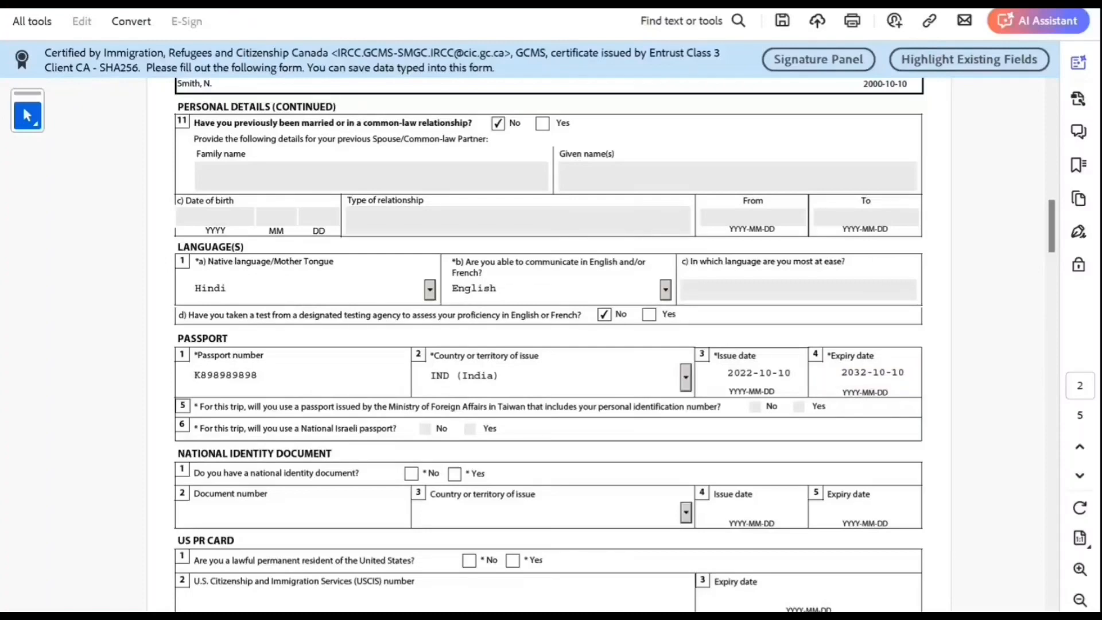
scroll(550, 345, down, 3)
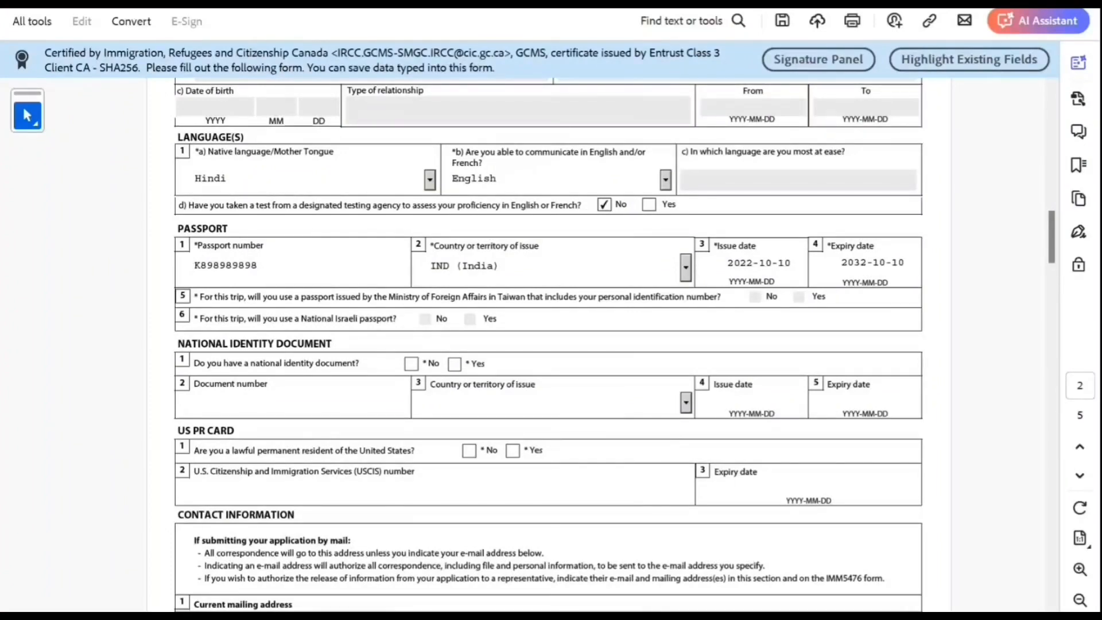
scroll(551, 344, down, 1)
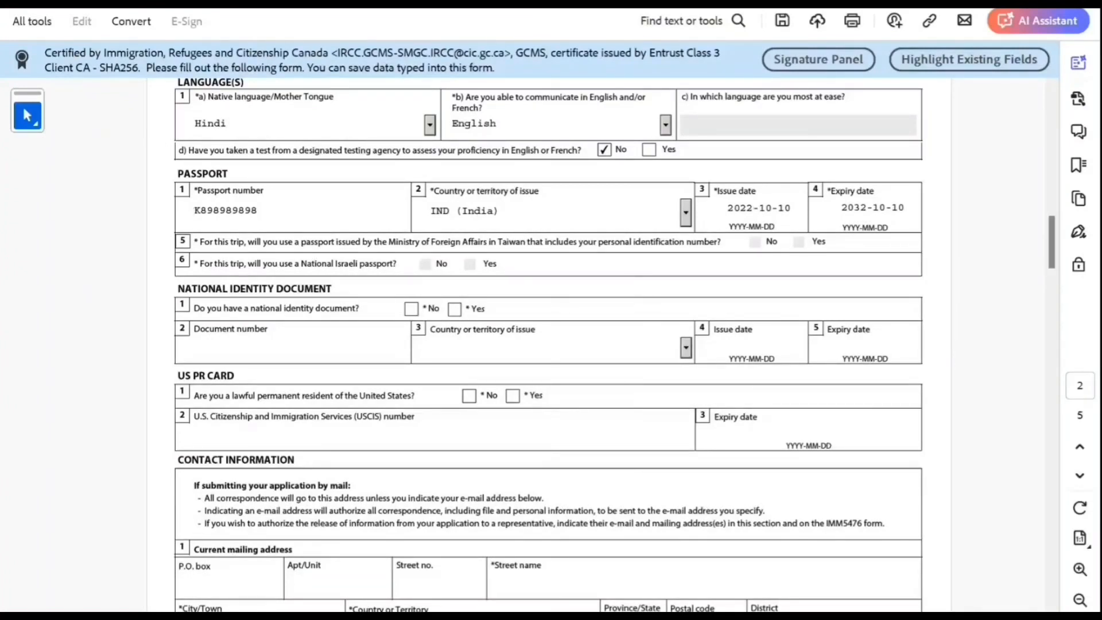
Step: Mark No for having a national identity document and No for US permanent residency
click(454, 309)
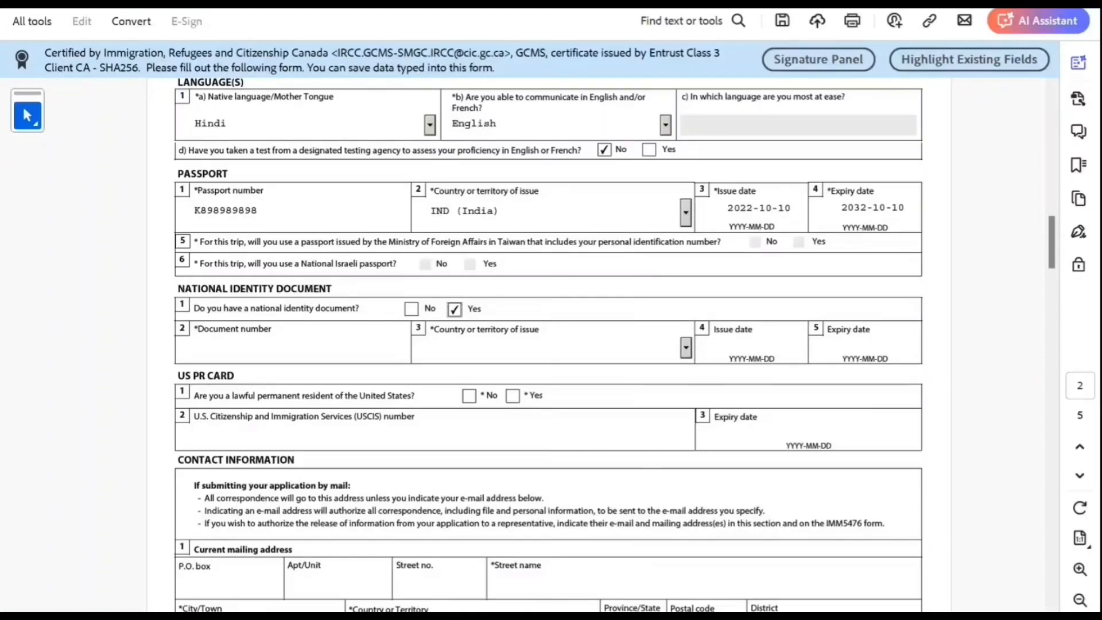
click(411, 308)
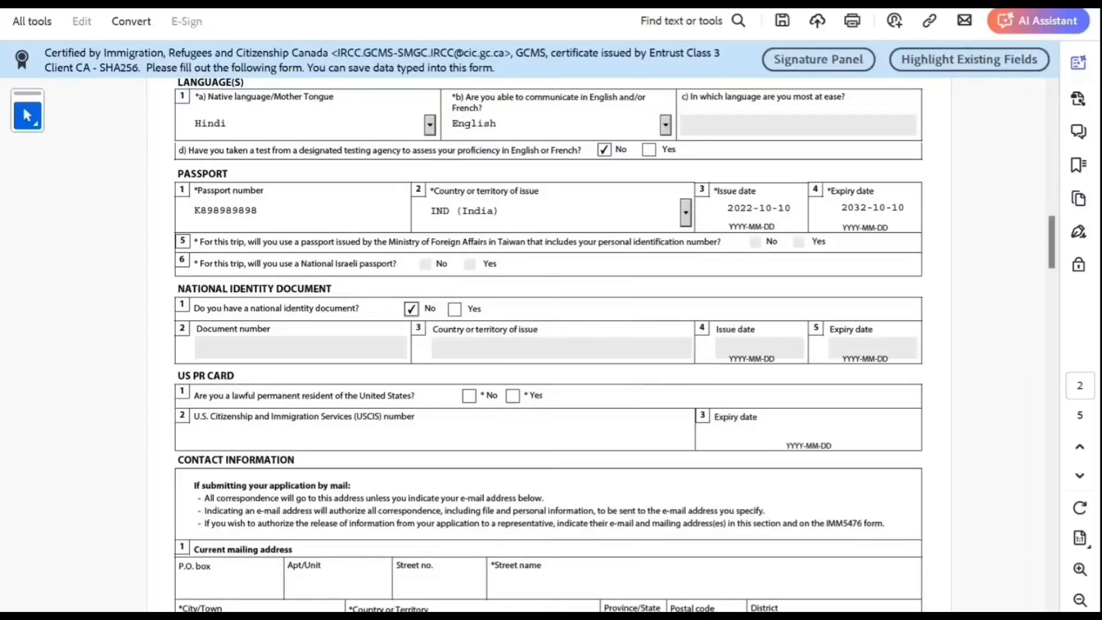
scroll(548, 344, down, 3)
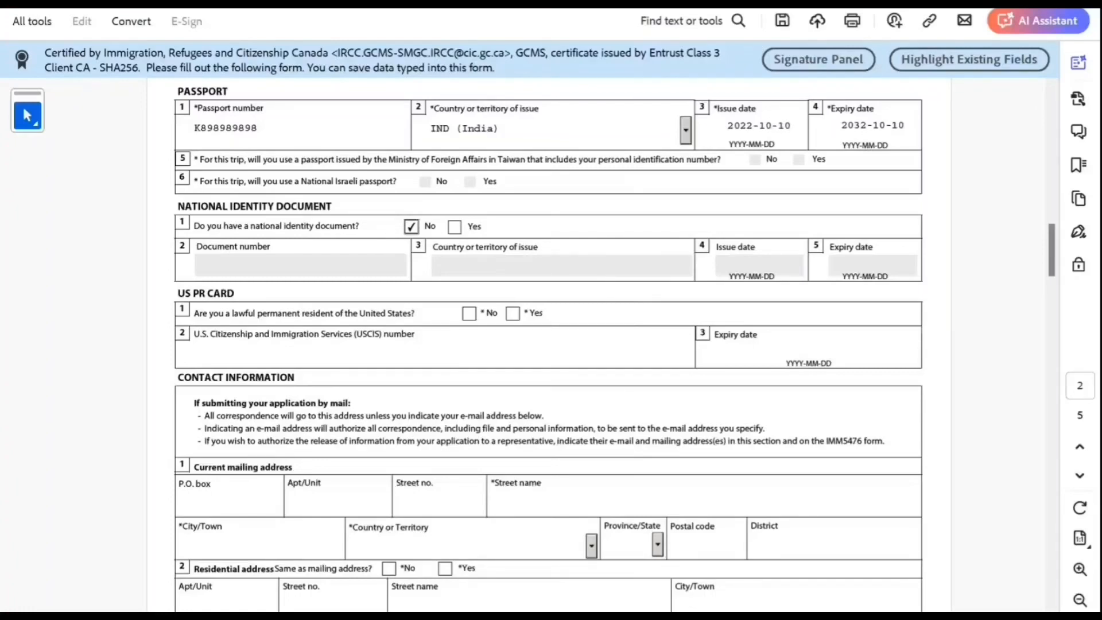
click(469, 314)
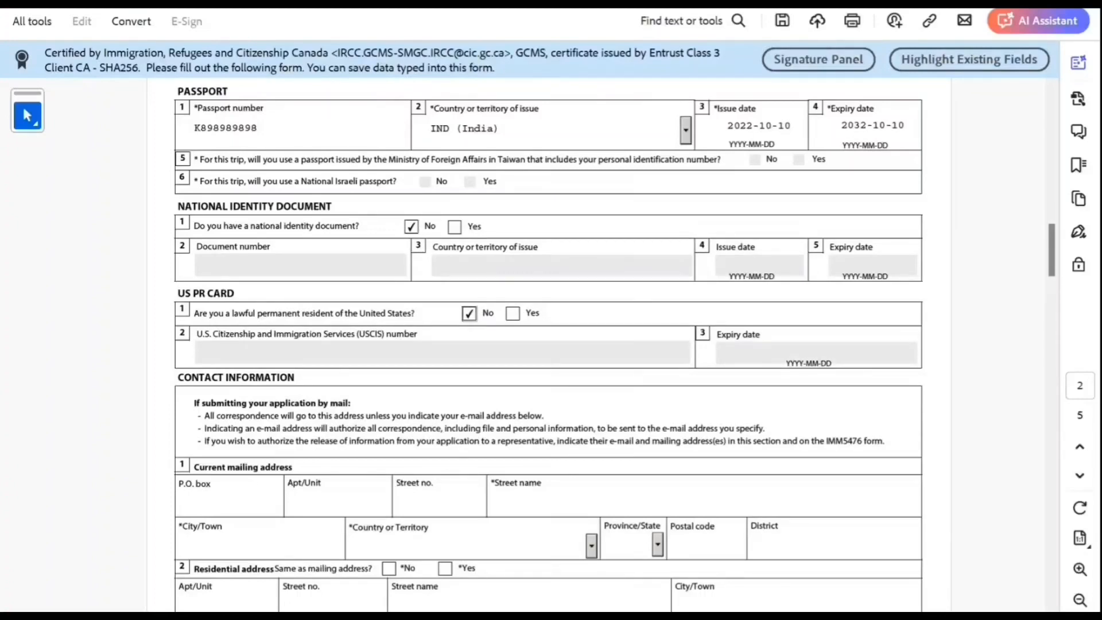
scroll(615, 345, down, 2)
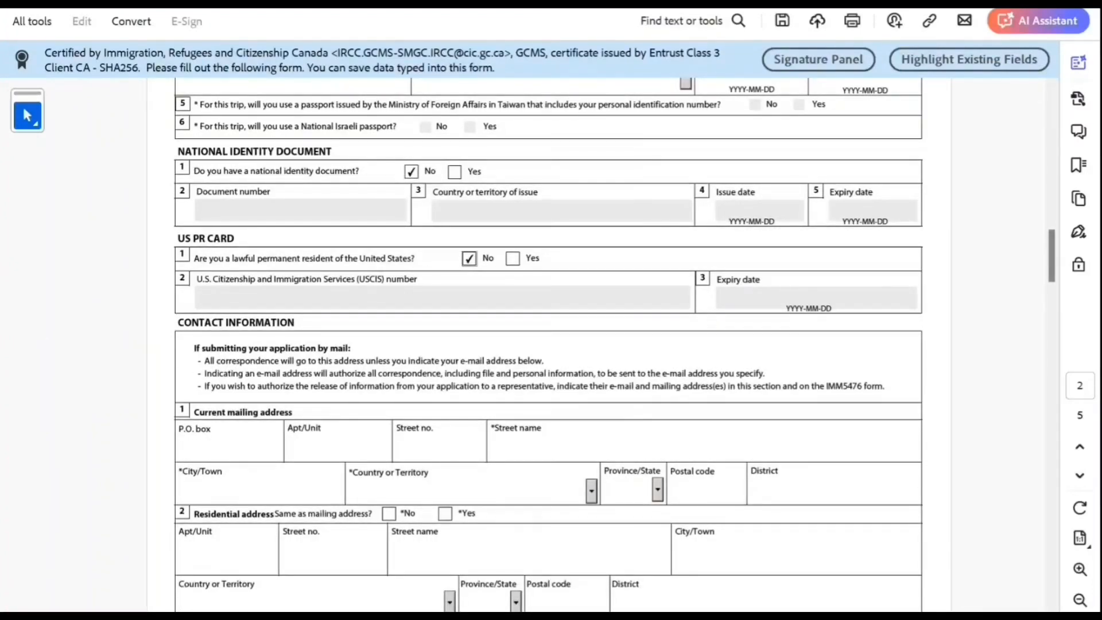
Step: Enter the mailing street name and number, and New Delhi as the city
click(499, 446)
text(vxxcv)
click(407, 445)
text(fvfd)
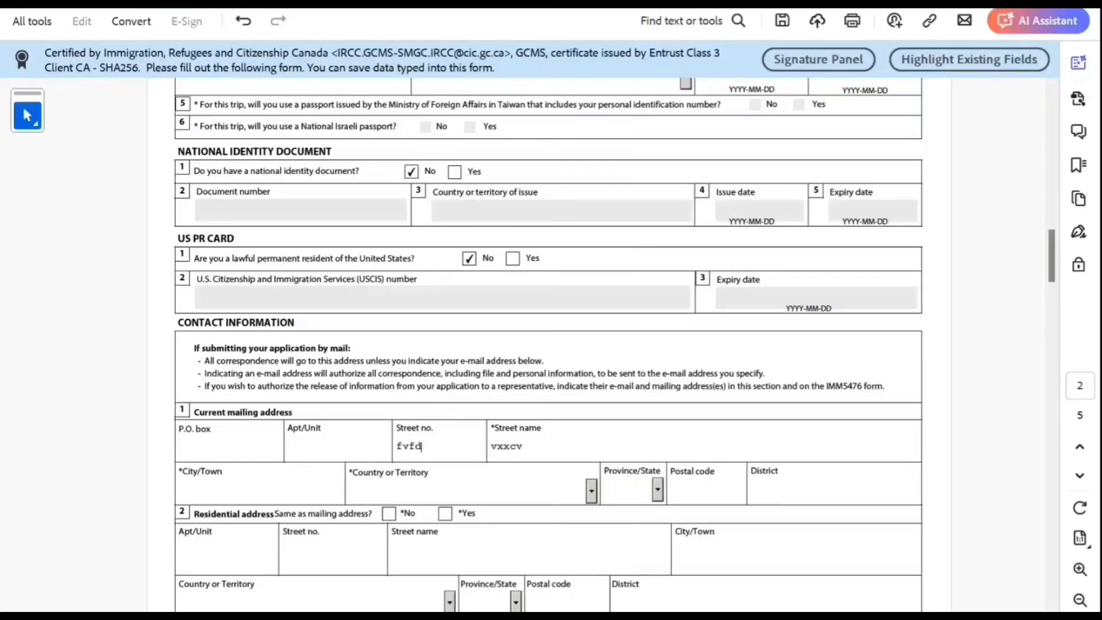
scroll(615, 344, down, 2)
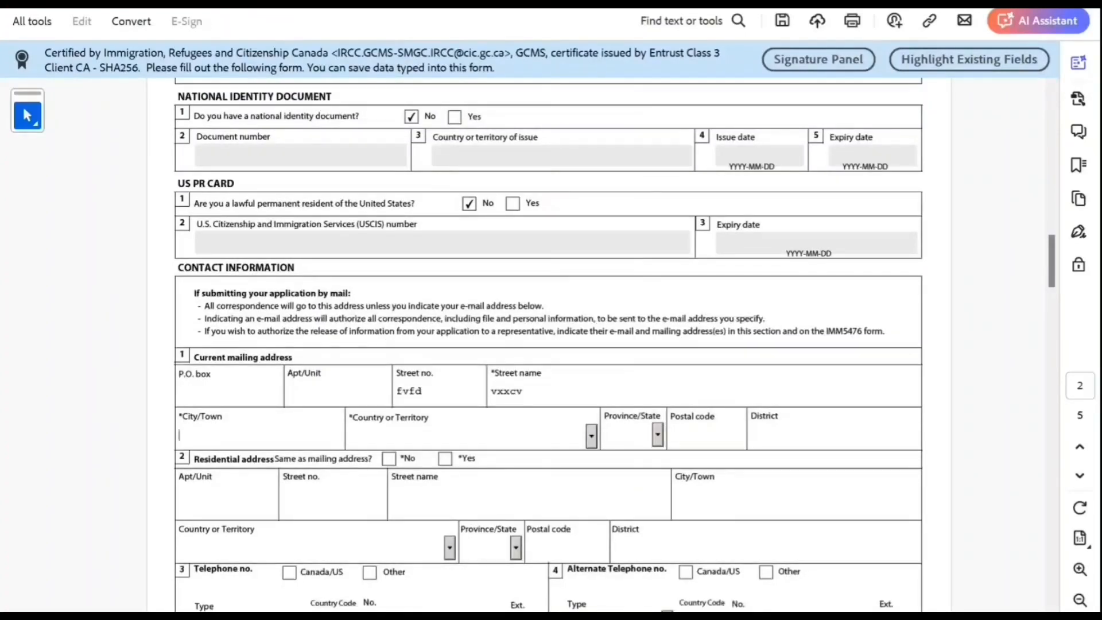
text(fvfdvfdv)
key(BackSpace)
key(BackSpace)
key(BackSpace)
key(BackSpace)
key(BackSpace)
key(BackSpace)
key(BackSpace)
key(BackSpace)
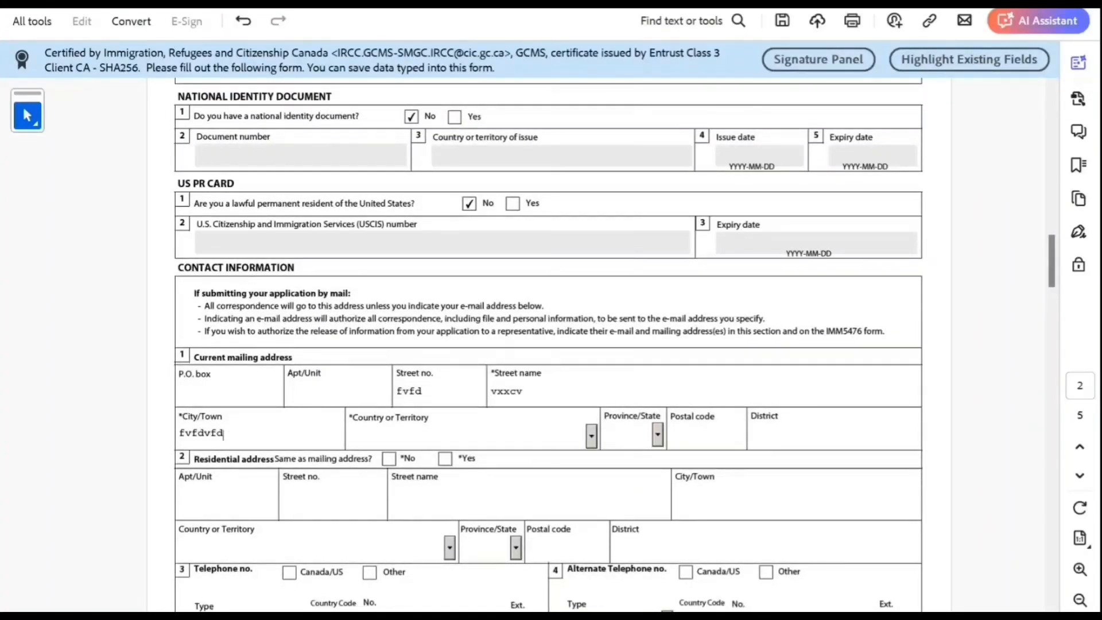
text(new y)
key(BackSpace)
key(BackSpace)
key(BackSpace)
key(BackSpace)
key(BackSpace)
text(New Delhi)
Step: Choose India as mailing country, add the postal code, and mark residential address as same
key(Tab)
key(i)
key(n)
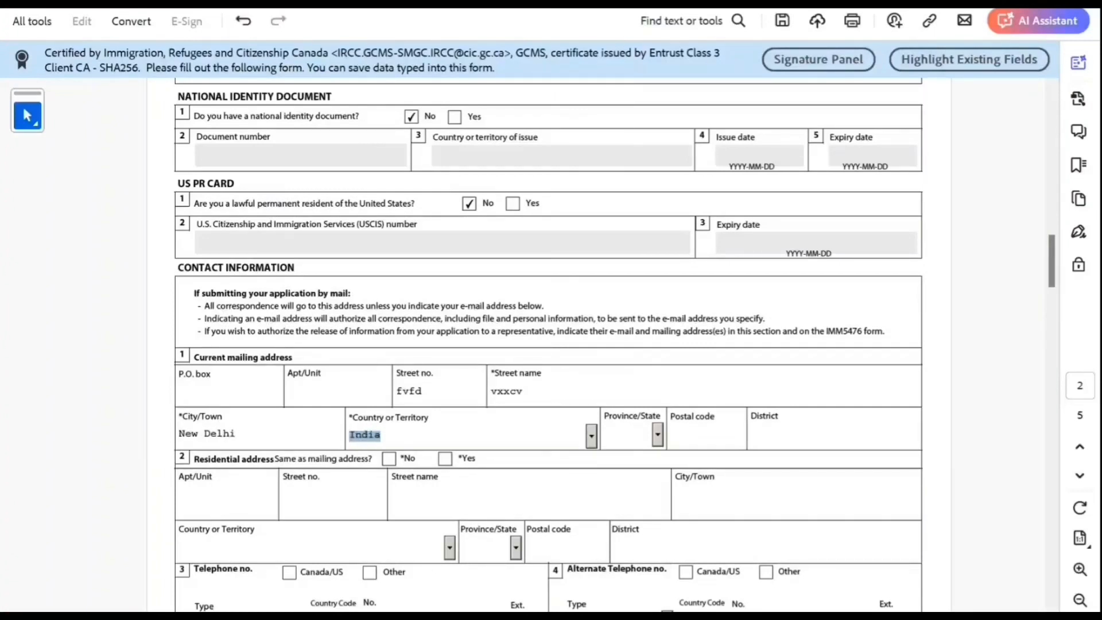
key(Tab)
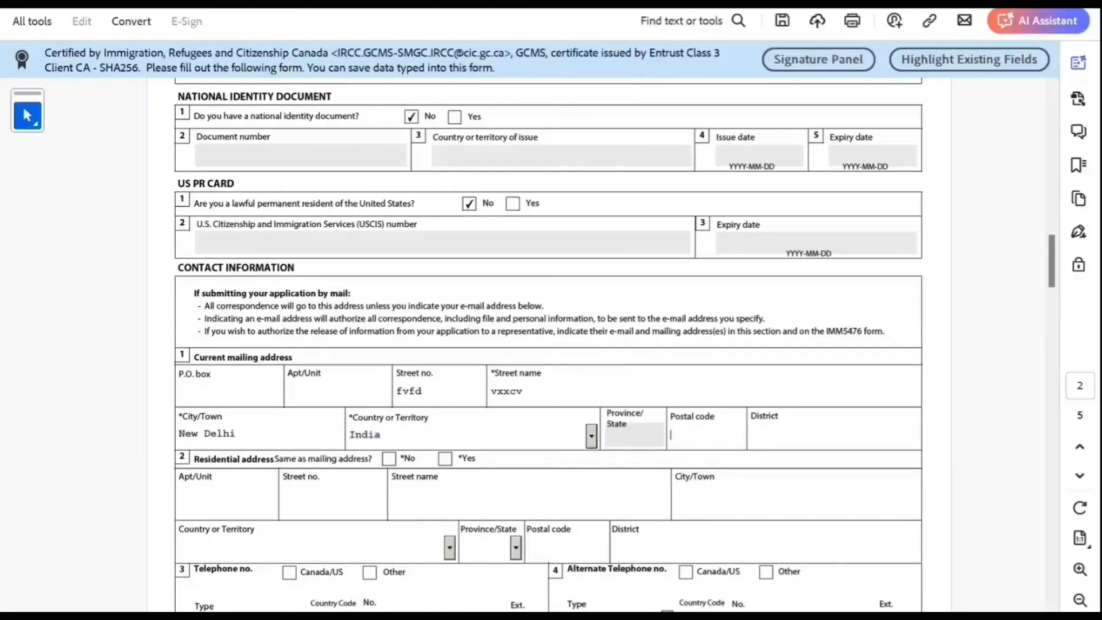
text(900909)
key(Tab)
click(445, 459)
Step: Enter an Other, Cellular telephone with country code 91, the phone number and its extension
scroll(445, 459, down, 2)
scroll(444, 403, down, 2)
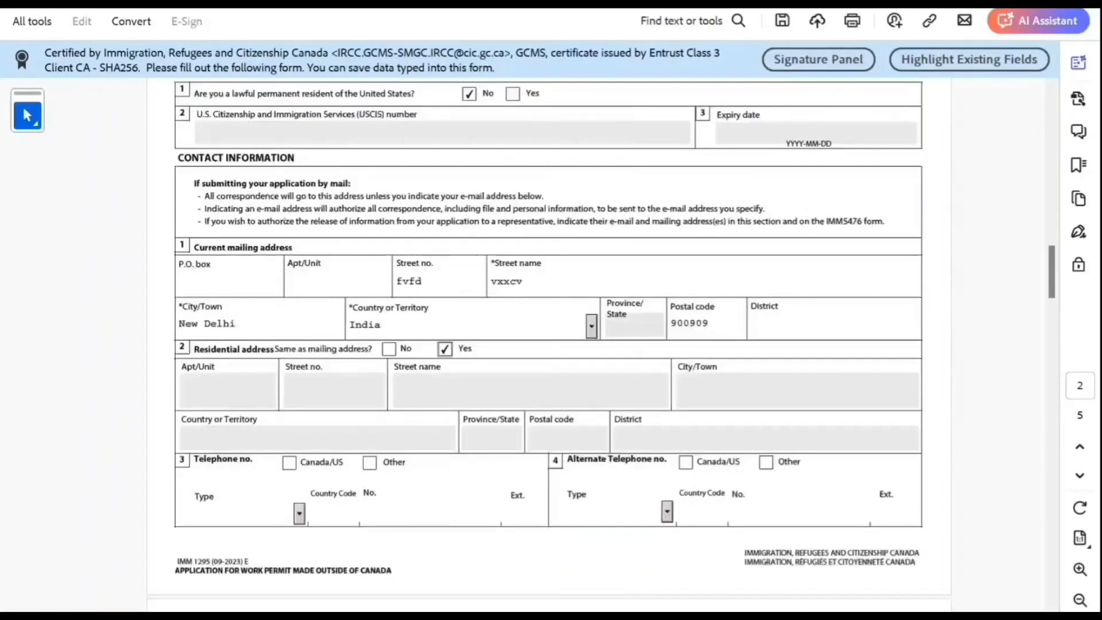
click(369, 462)
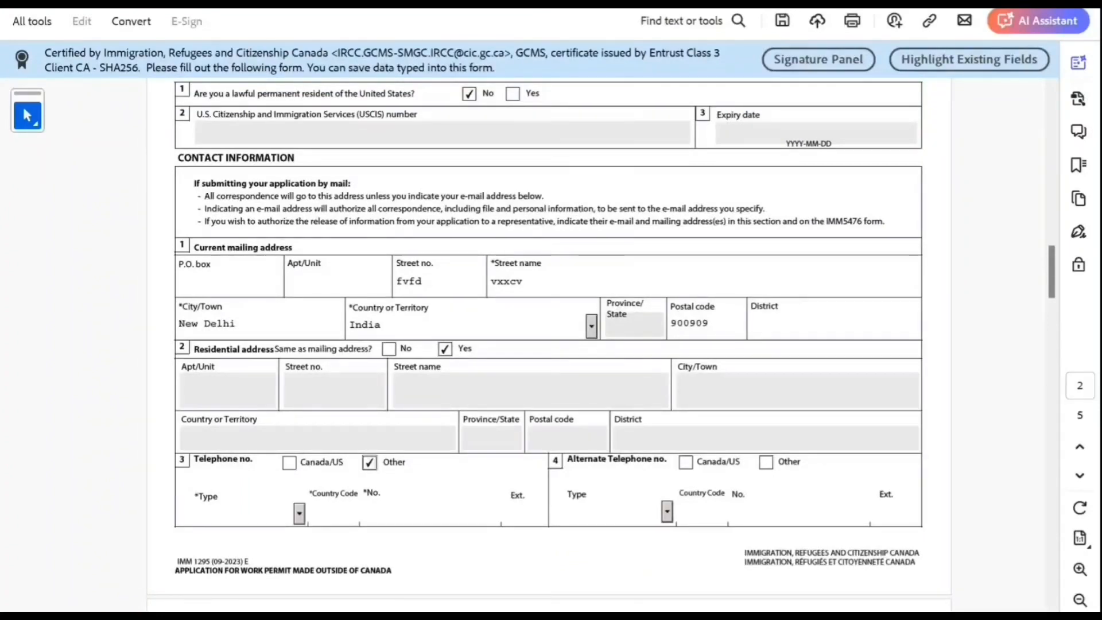
click(299, 513)
click(229, 557)
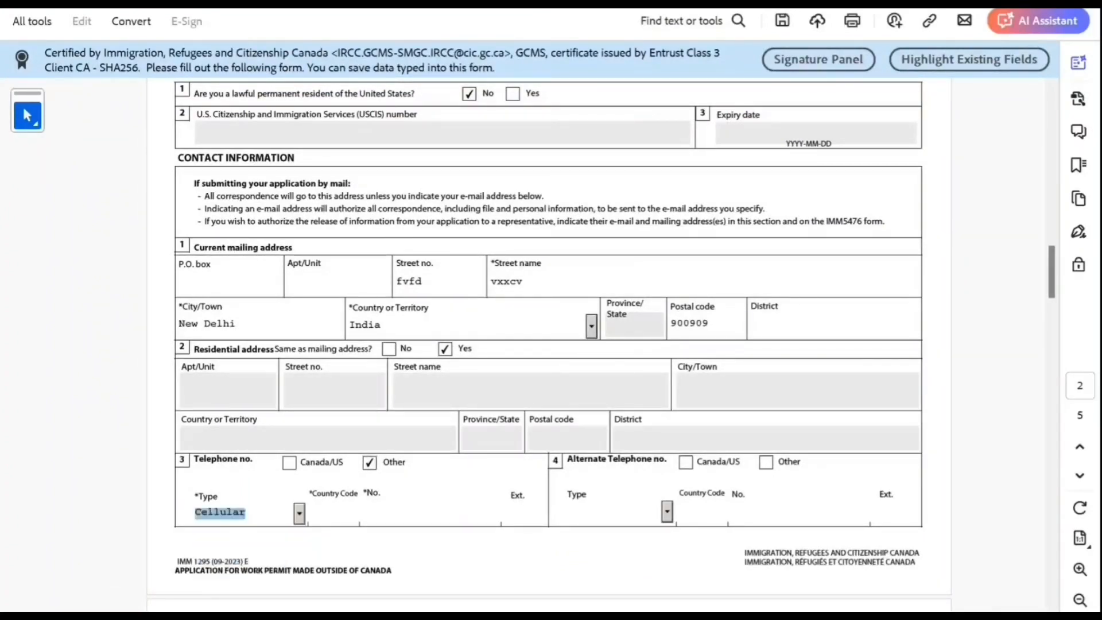
click(334, 512)
text(91)
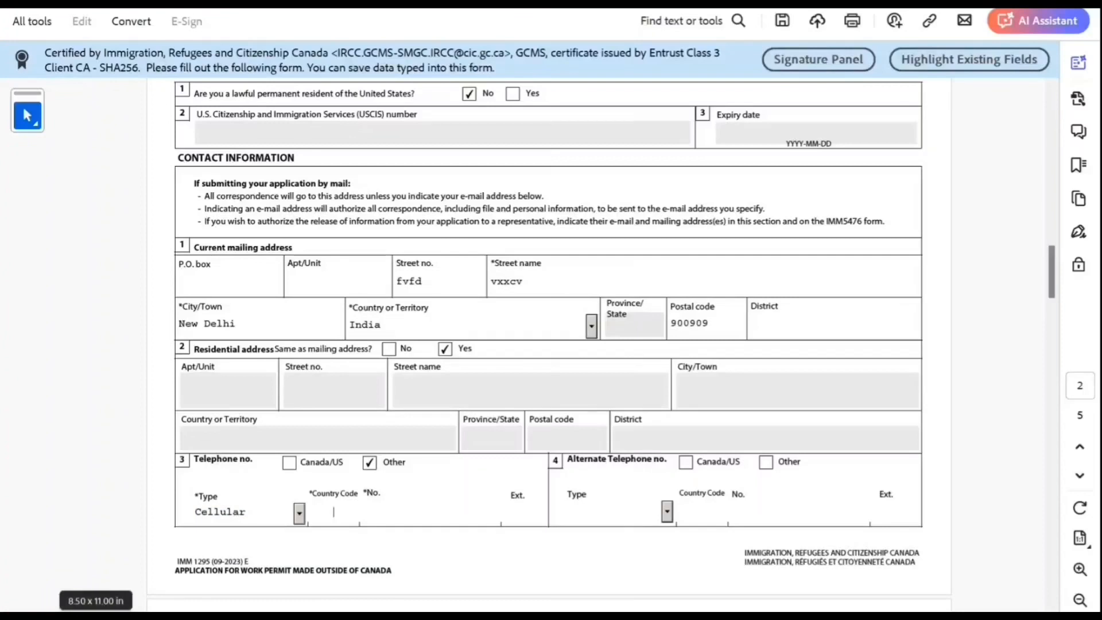
key(Tab)
text(98989898989898)
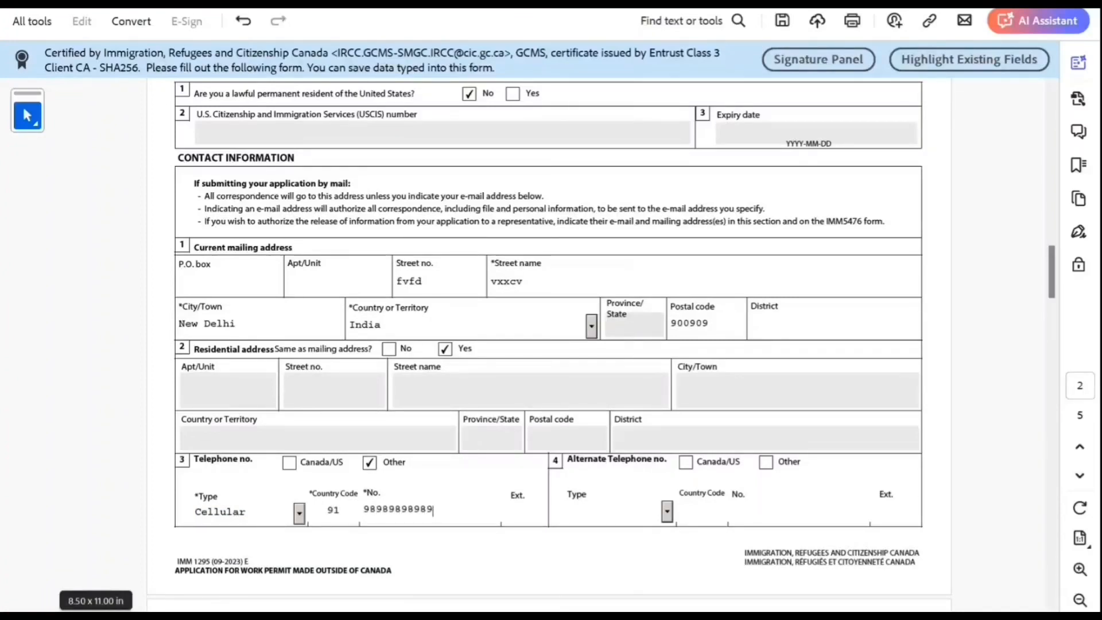
key(Tab)
text(89898)
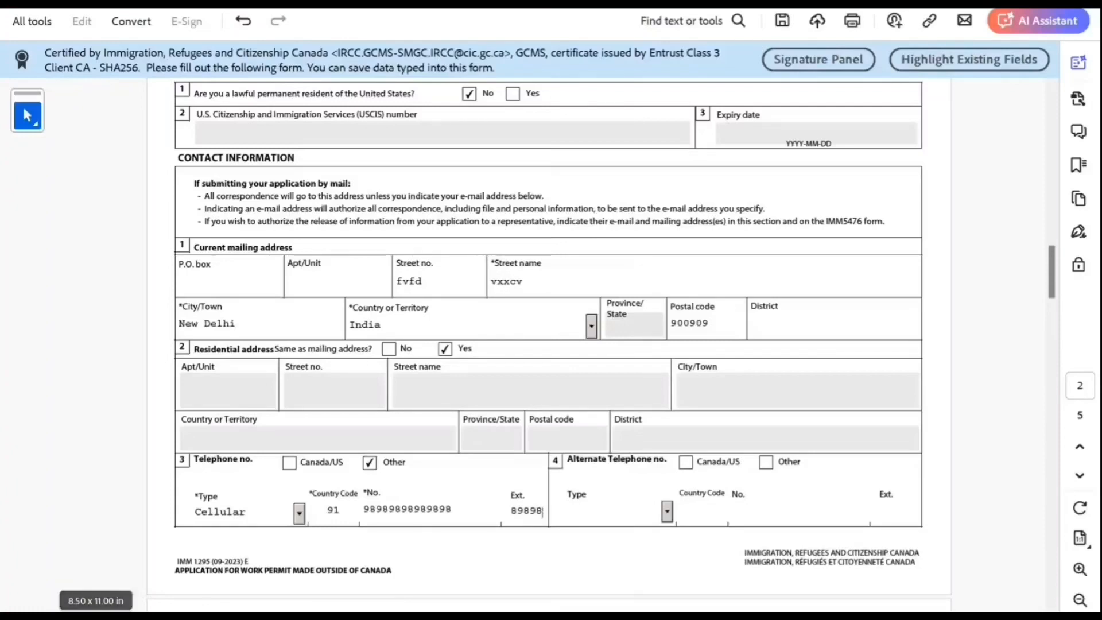
scroll(550, 344, down, 4)
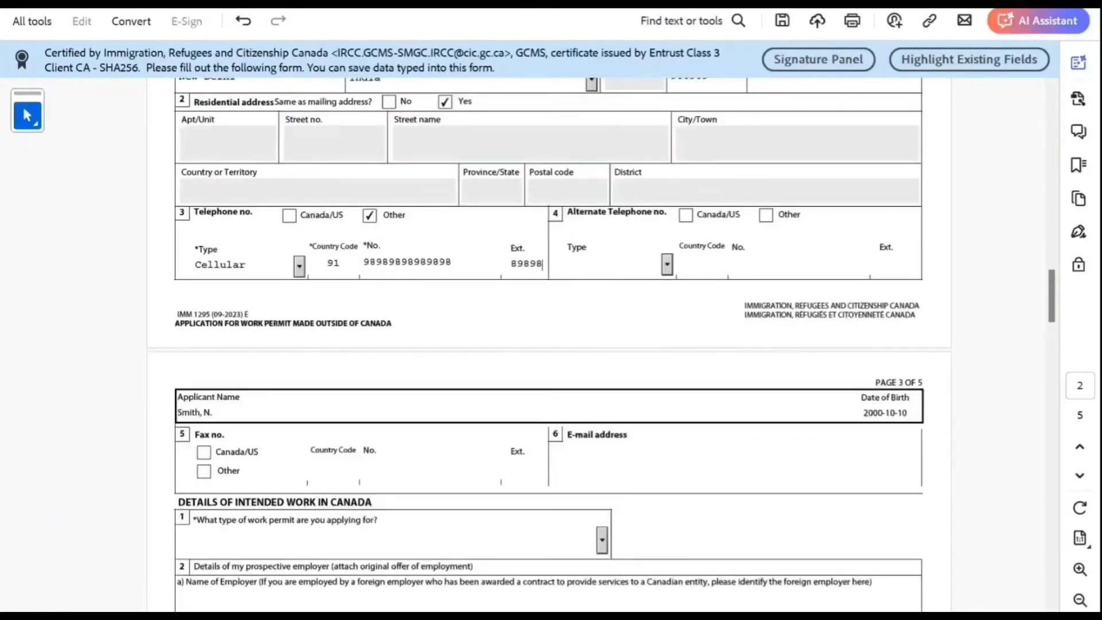
Step: Fill in the applicant's e-mail address
click(571, 462)
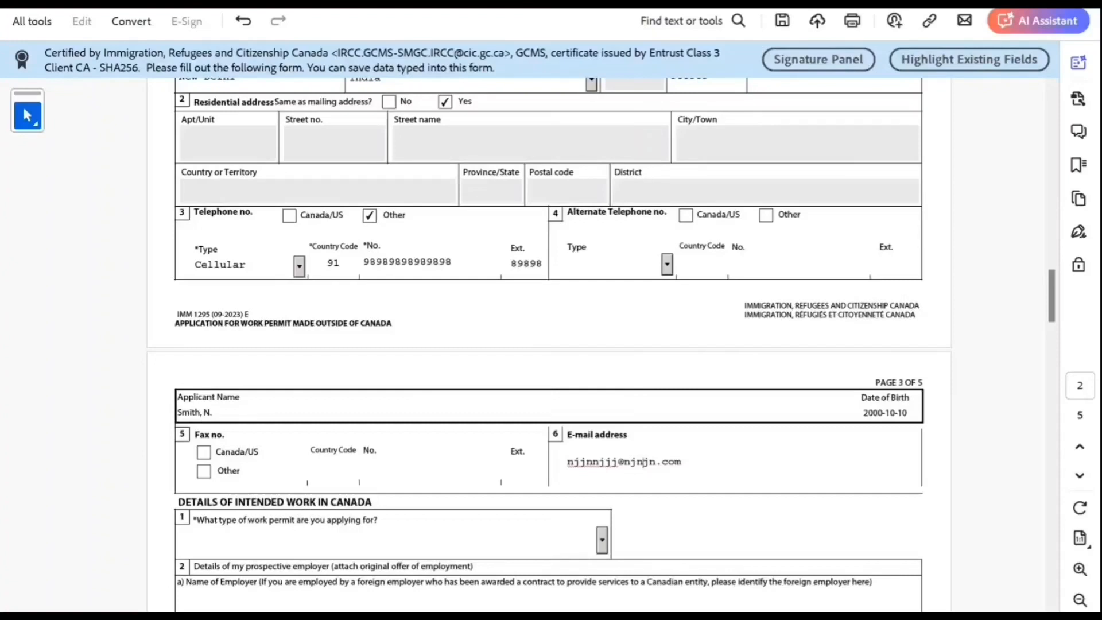
text(aaaa)
scroll(549, 345, down, 2)
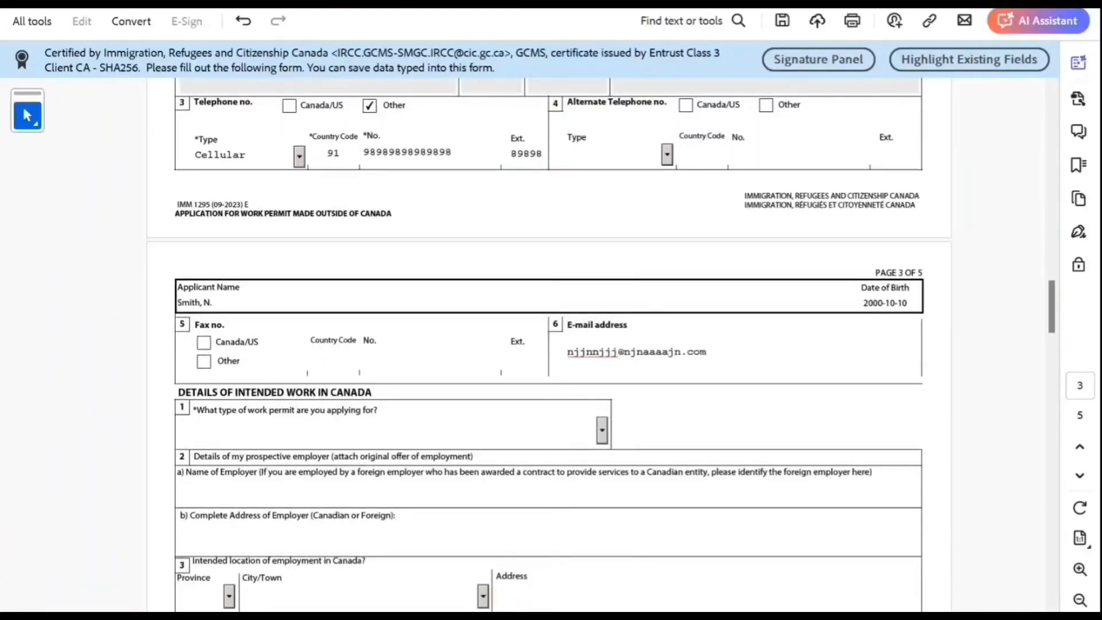
Step: Select Open Work Permit as the type of work permit
click(601, 430)
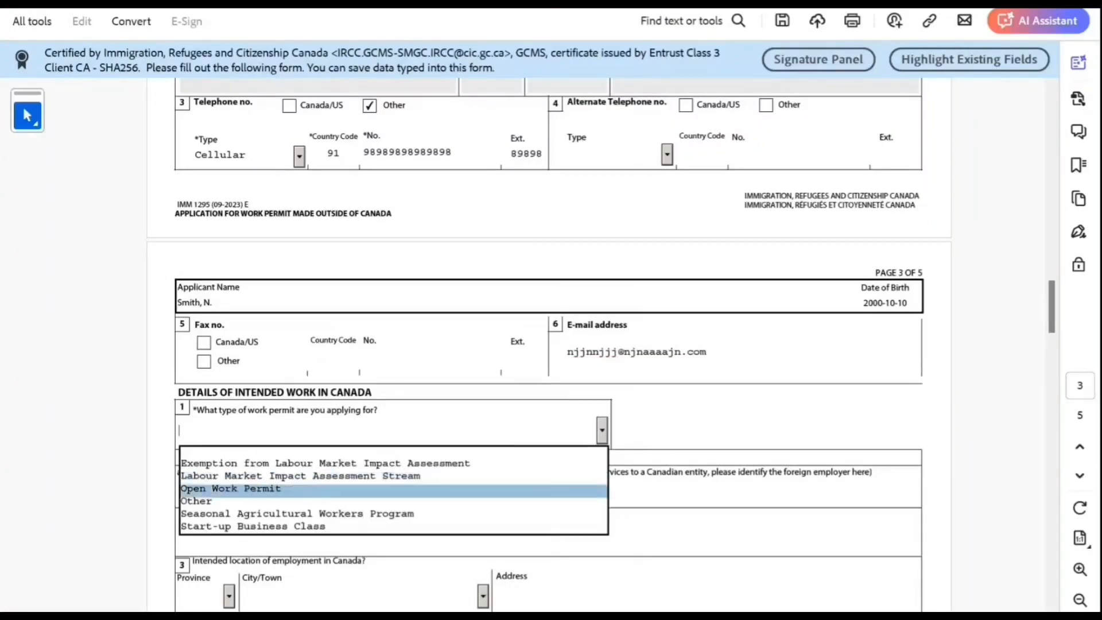
click(393, 491)
scroll(549, 344, down, 3)
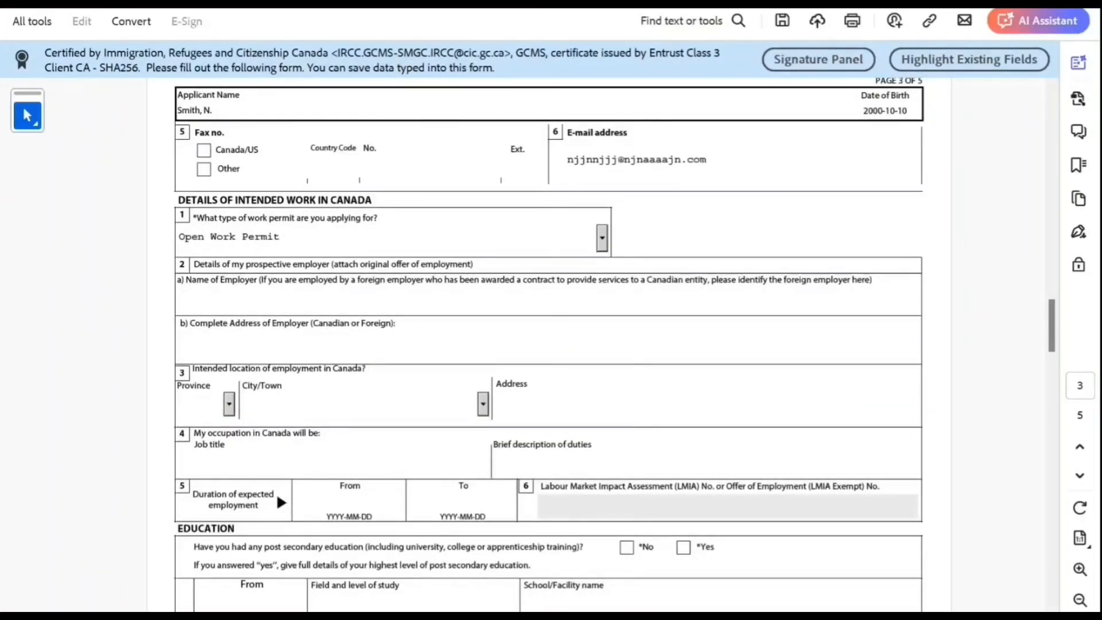
Step: Enter education from 2019-06 in Bachelors of Science at New Delhi SCience Experts Limited
scroll(548, 344, down, 2)
scroll(548, 344, down, 1)
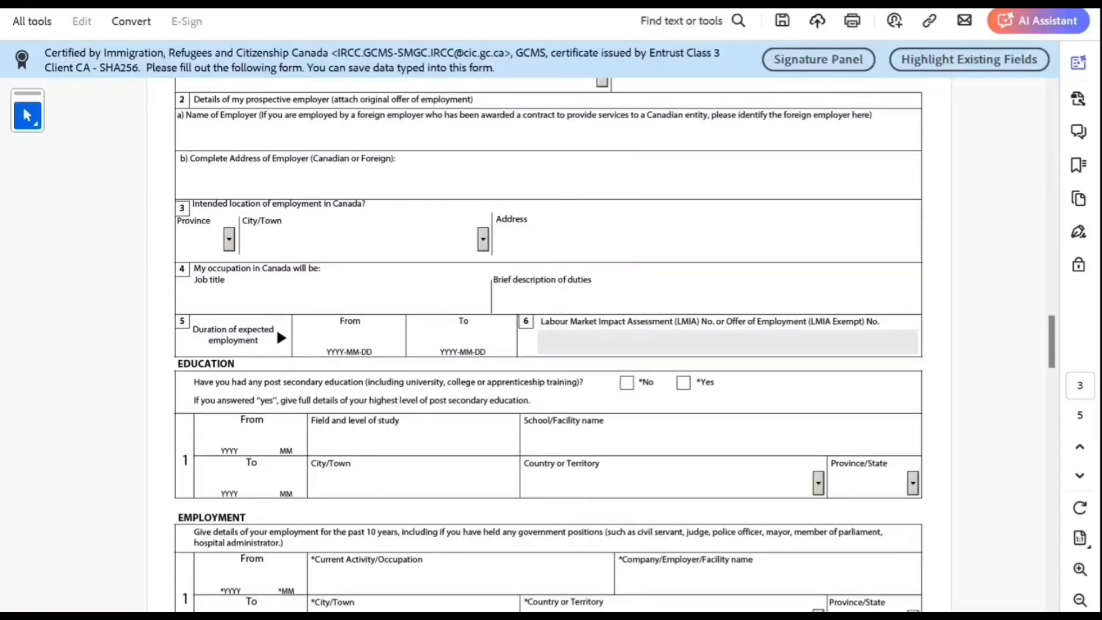
click(229, 438)
text(2019)
text(0)
text(6)
text(B)
text( S)
key(BackSpace)
key(BackSpace)
text(achek)
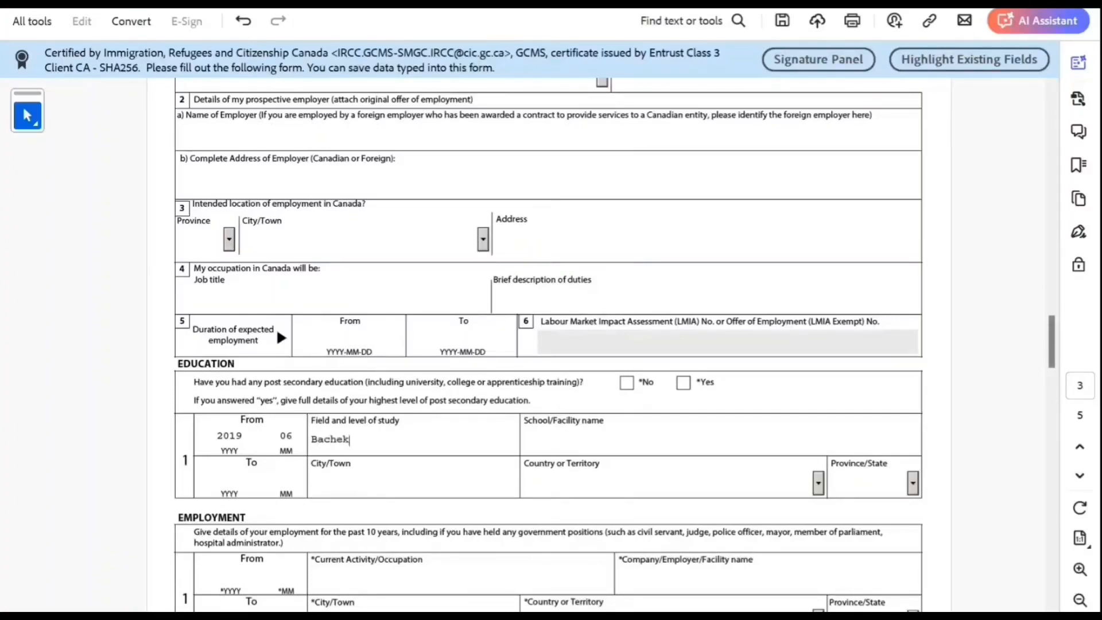
key(BackSpace)
text(lors of Science)
key(Tab)
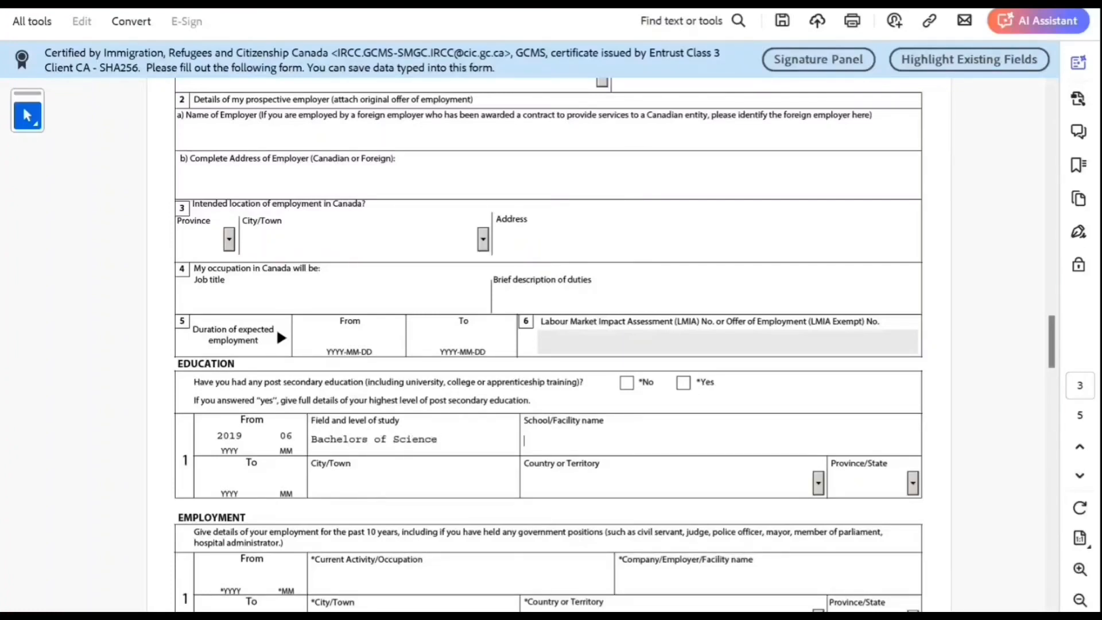
text(New Delhi SCie)
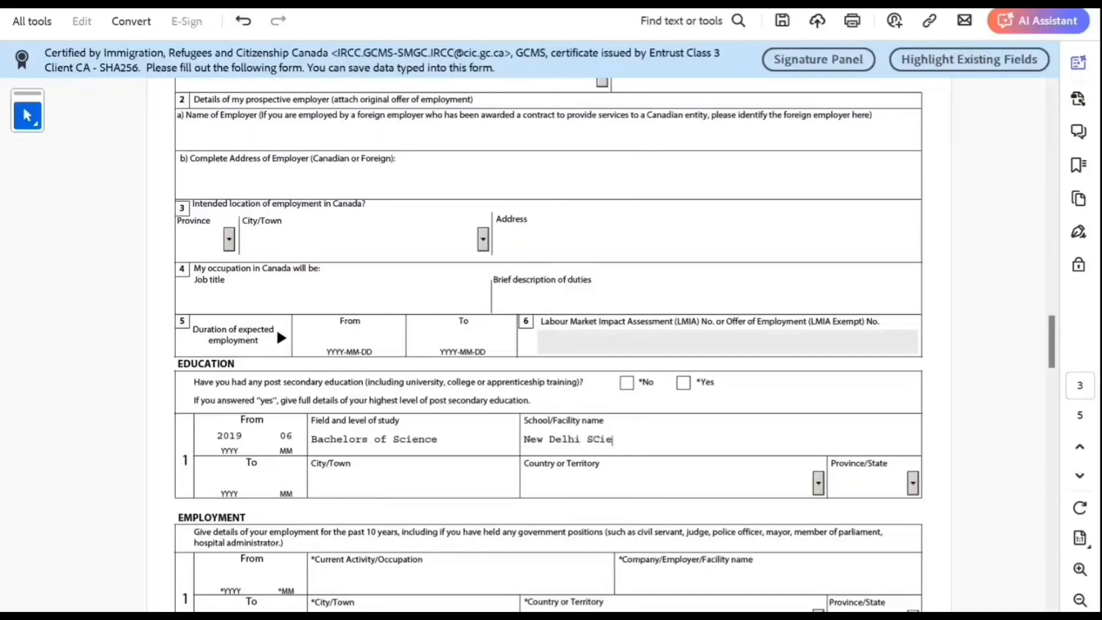
text(nce Experts Limited)
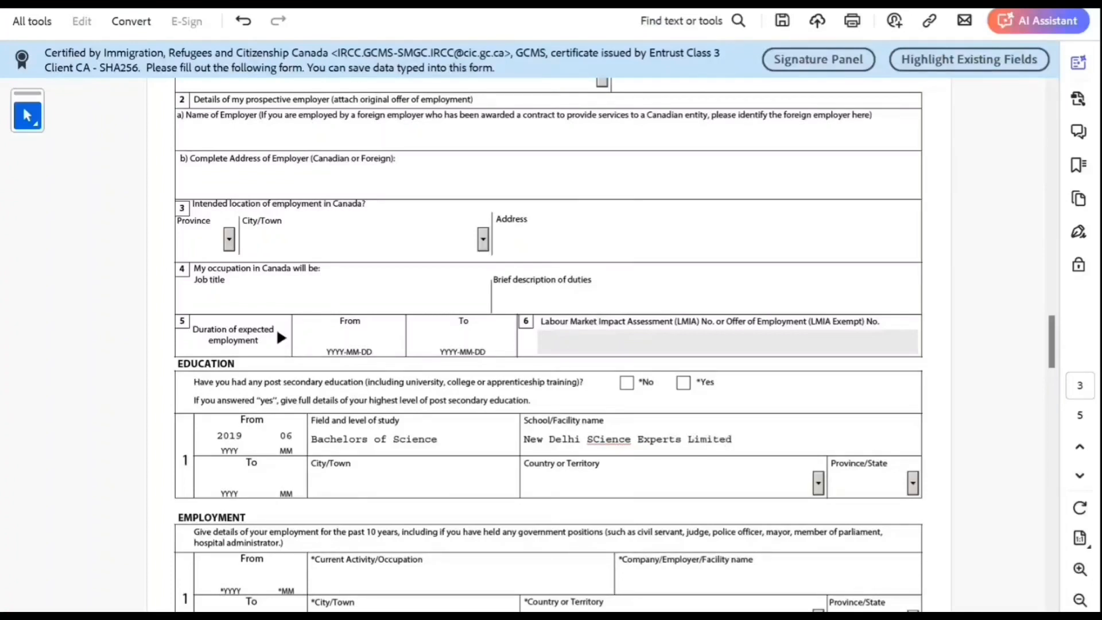
Step: Correct 'SCience' to 'Science' in the school name and enter city New Delhi, country India
right_click(624, 439)
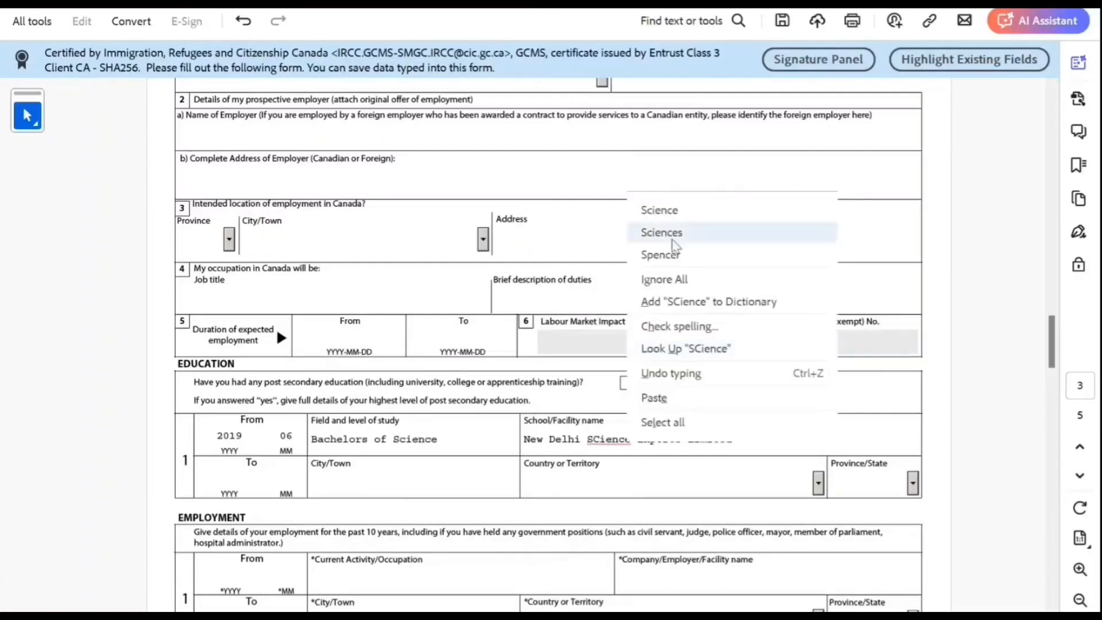
click(660, 210)
click(321, 482)
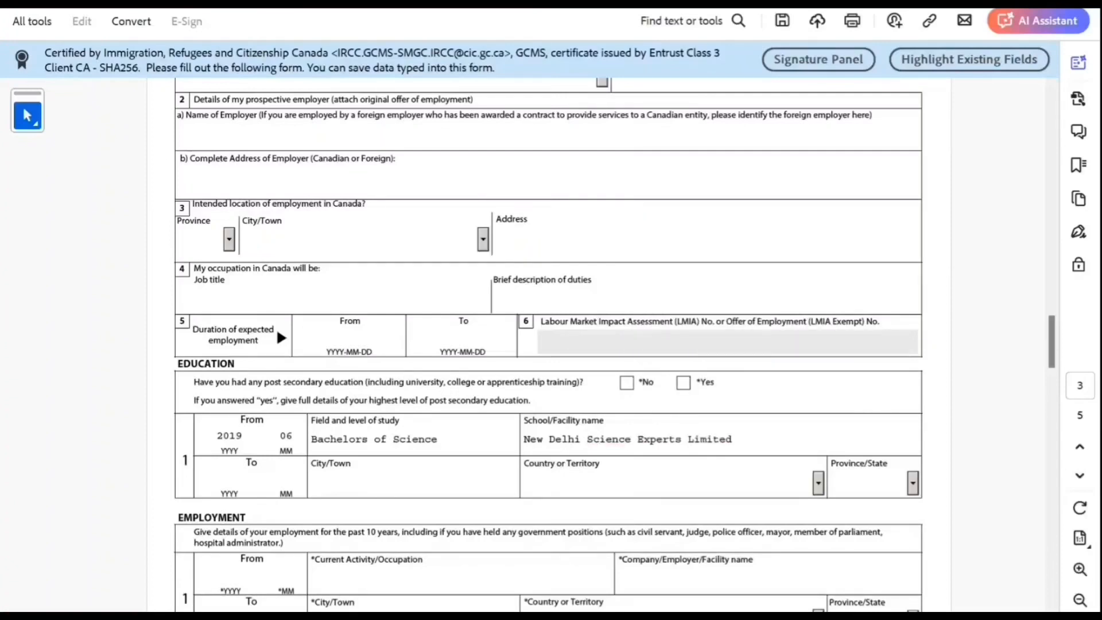
text(New Delhi)
key(Tab)
text(India)
key(Tab)
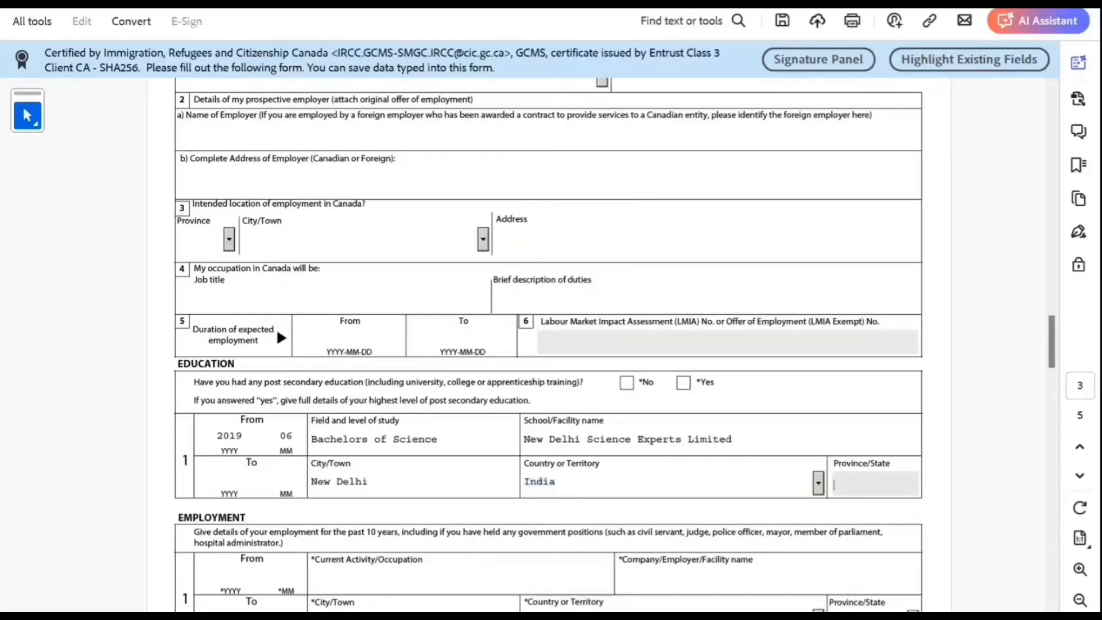
Step: Enter the education end date as 2022-07, fixing the mistyped year 2020
scroll(548, 344, down, 3)
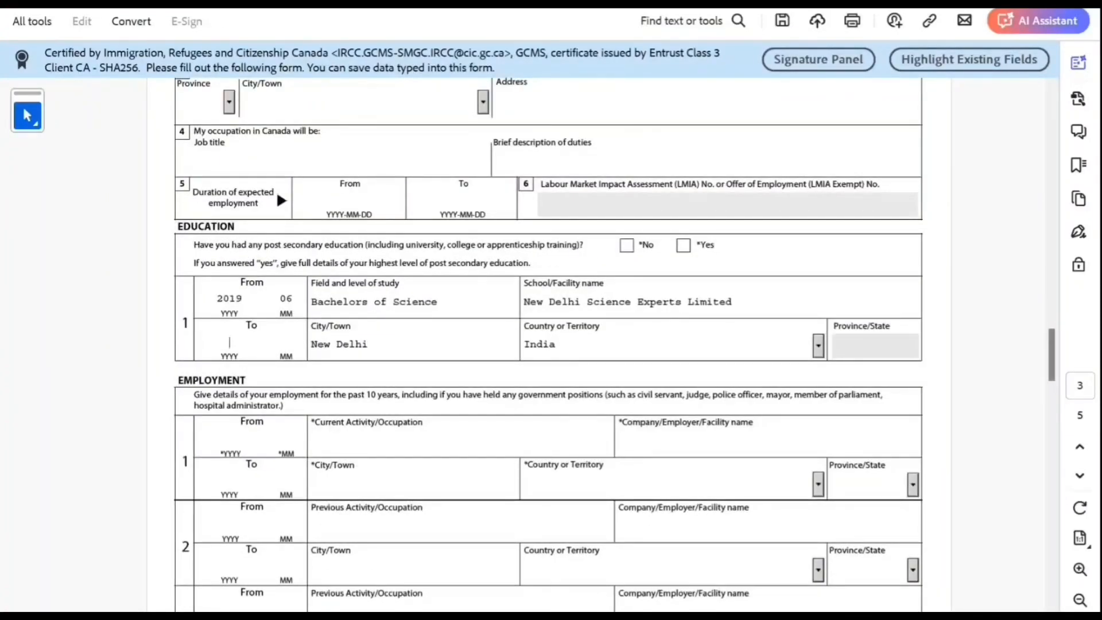
text(2020)
click(236, 342)
click(242, 342)
key(BackSpace)
text(2)
text(07)
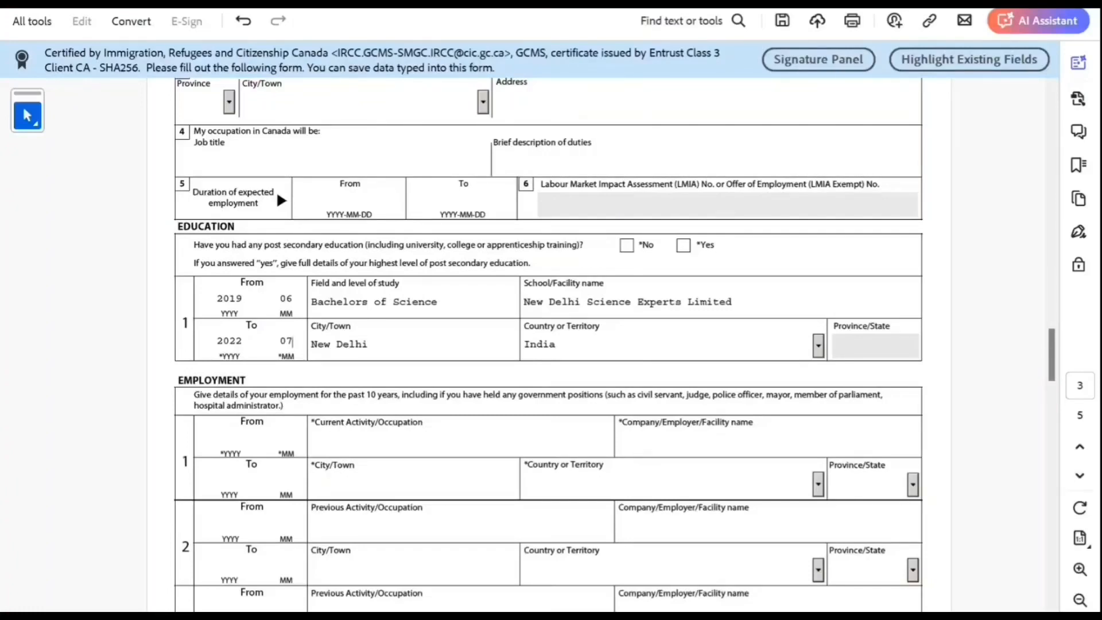
scroll(548, 344, down, 3)
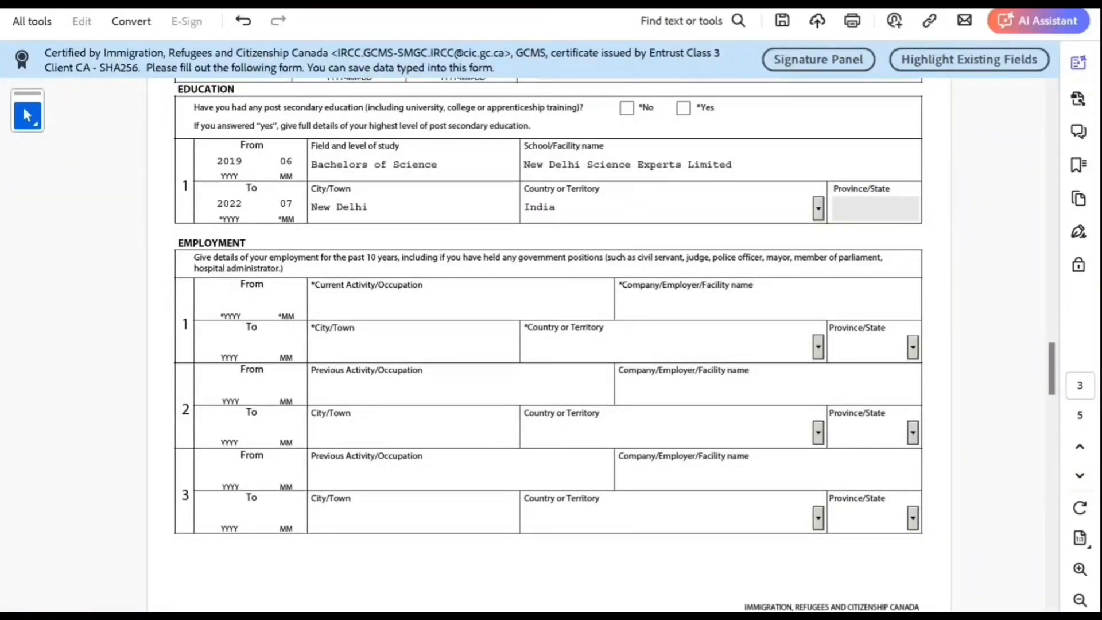
Step: Enter employment row 1 as Not Working from 2022-07, employer Not Applicable
click(355, 306)
text(Not Working)
click(231, 303)
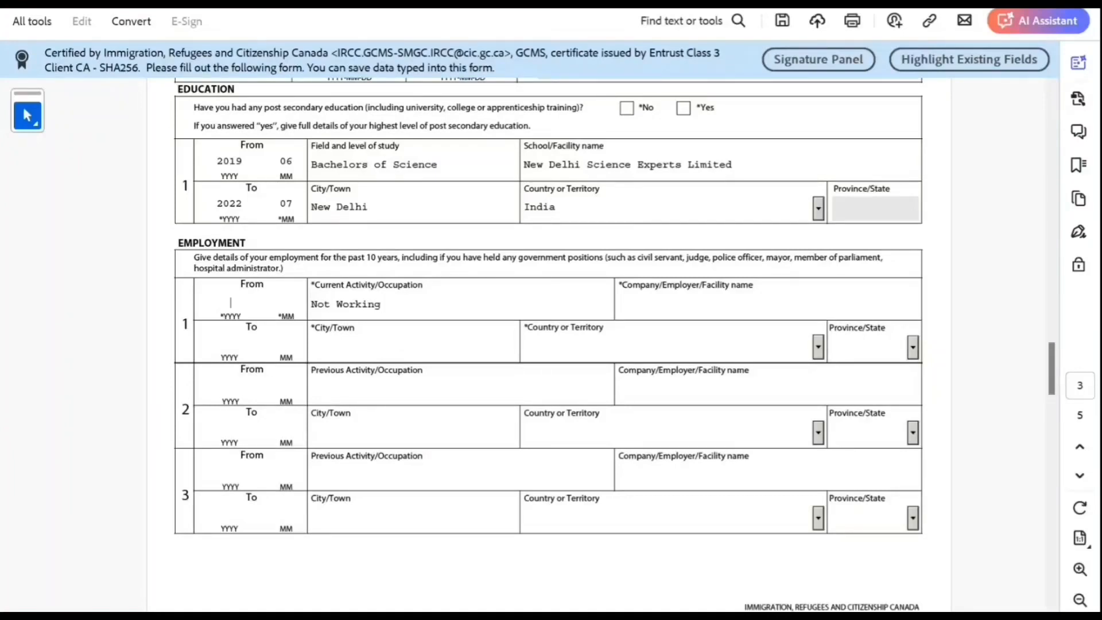
text(20)
text(22)
text(07)
key(Tab)
text(Not A)
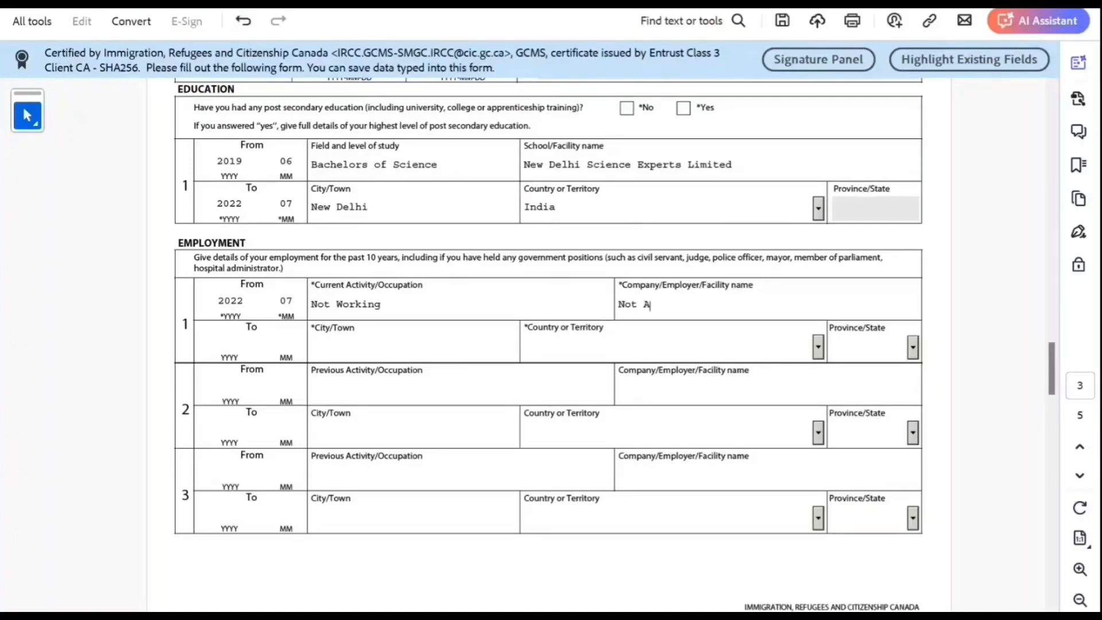
text(pplicable)
Step: Set the employment location to New Delhi, India
key(Tab)
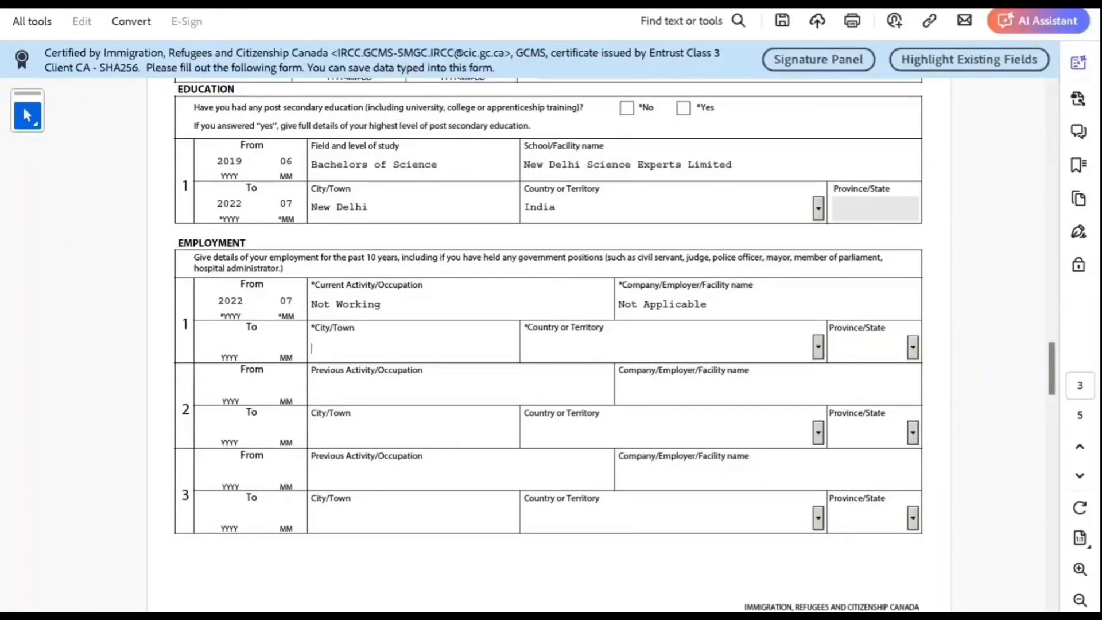
text(New Delhi)
key(Tab)
text(I)
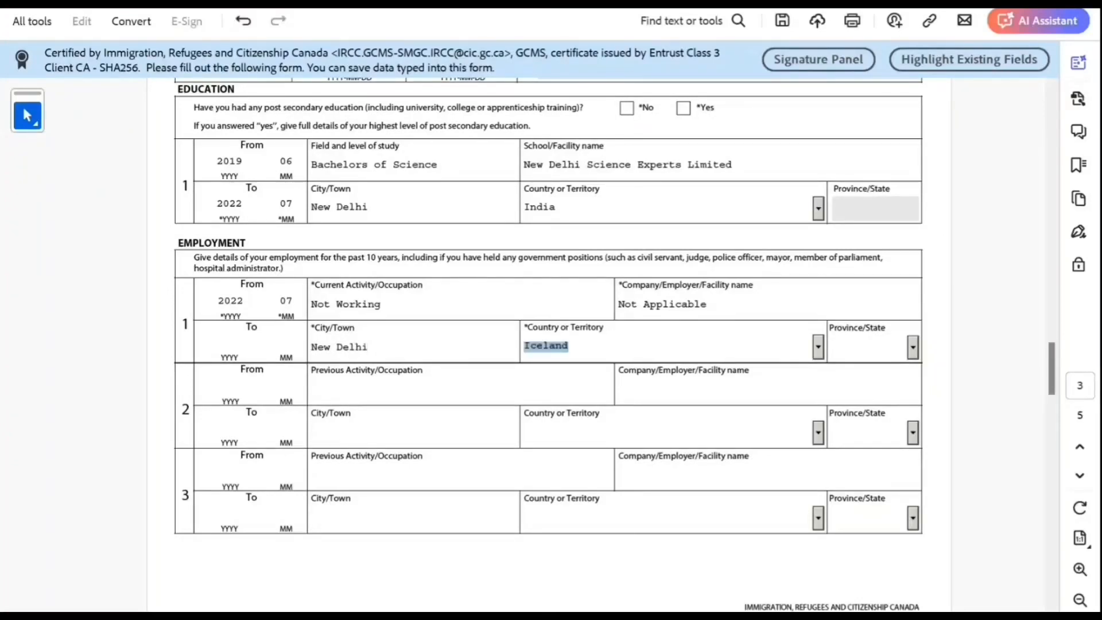
text(ndia)
key(Tab)
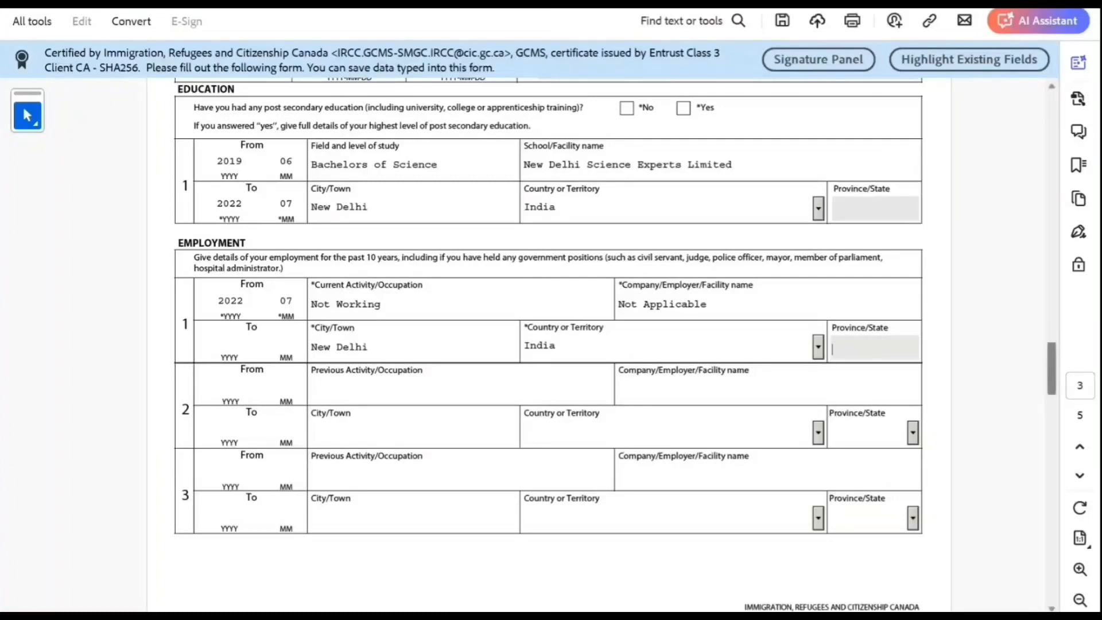
Step: Answer No to background questions 1a, 1b, 2a, 2b and 2c
scroll(548, 344, down, 5)
scroll(548, 345, up, 5)
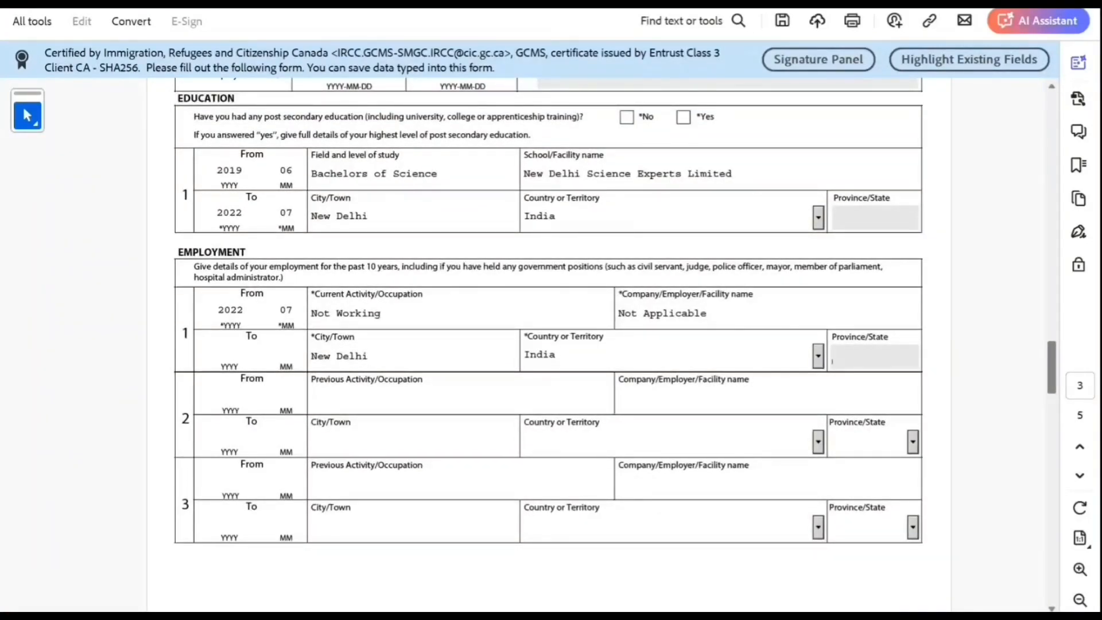
scroll(548, 344, down, 5)
scroll(548, 345, up, 2)
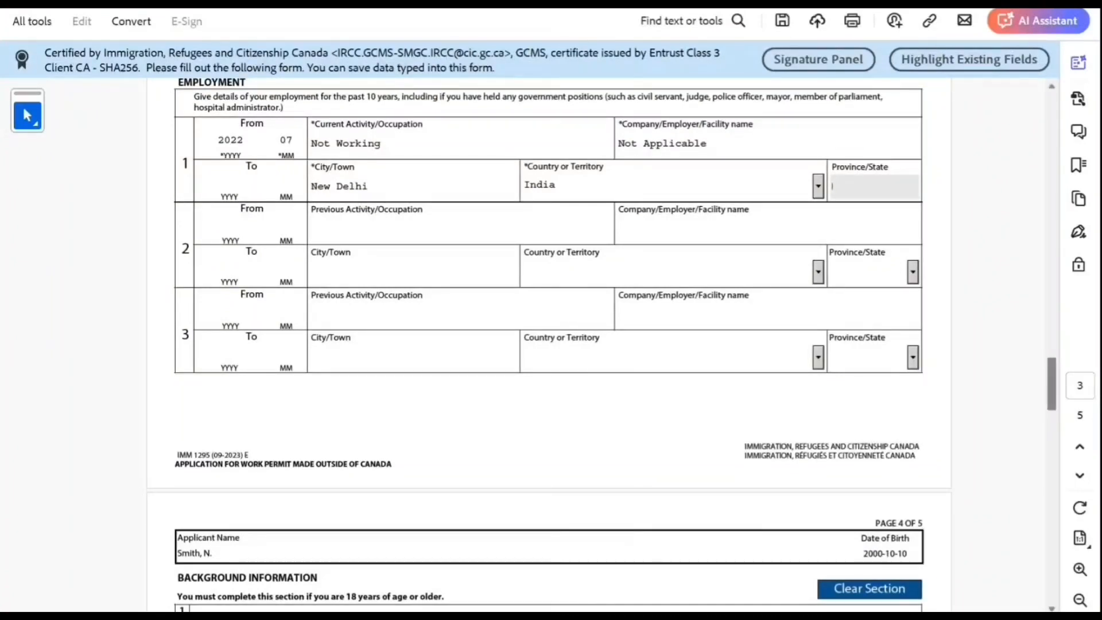
scroll(547, 345, down, 7)
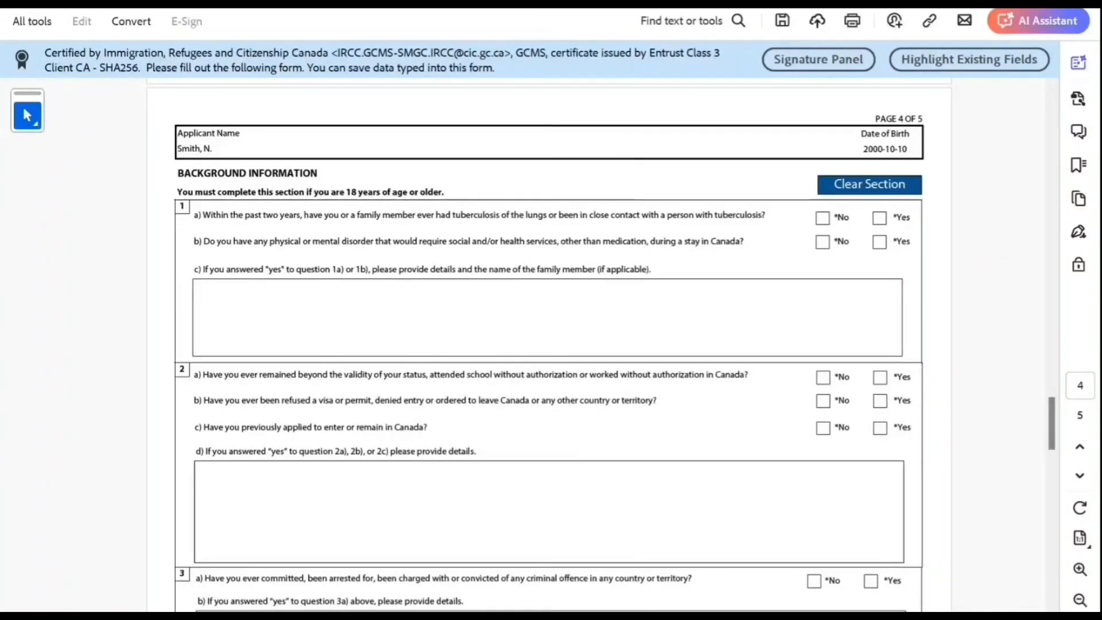
click(822, 218)
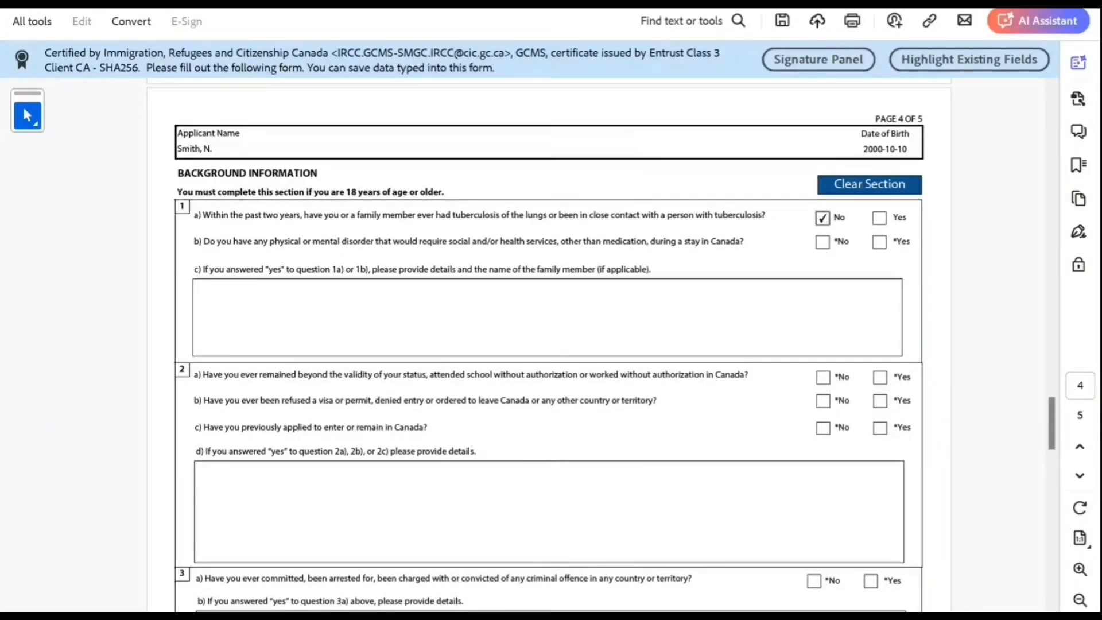
click(822, 242)
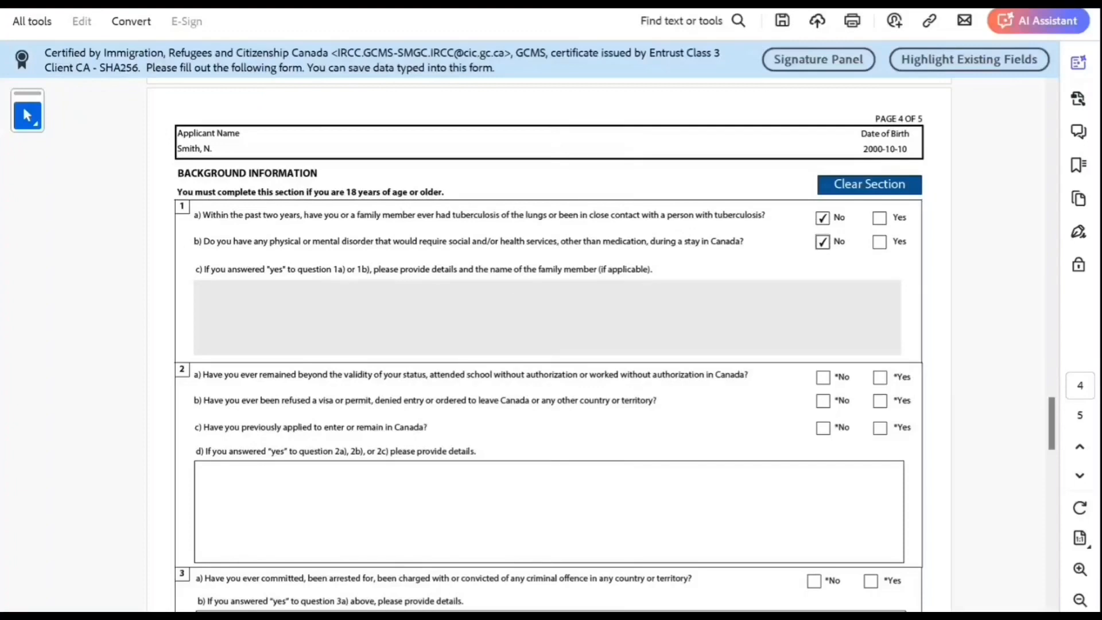
click(822, 376)
click(822, 400)
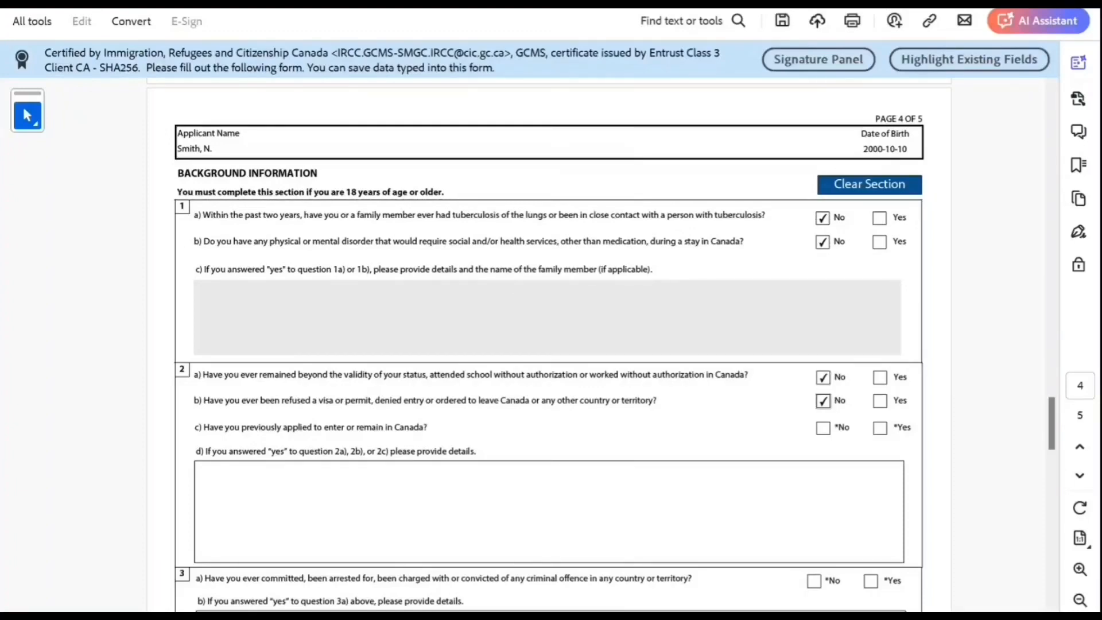
click(823, 427)
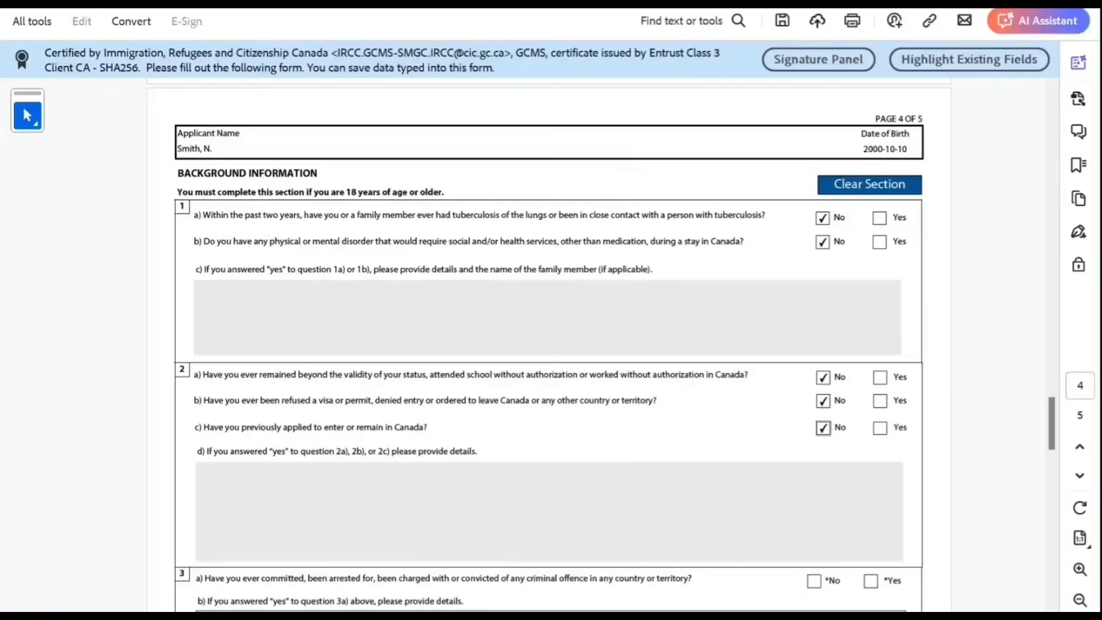
Step: Answer No to questions 3a, 4a, 5 and 6, then reach the signature section
scroll(547, 344, down, 6)
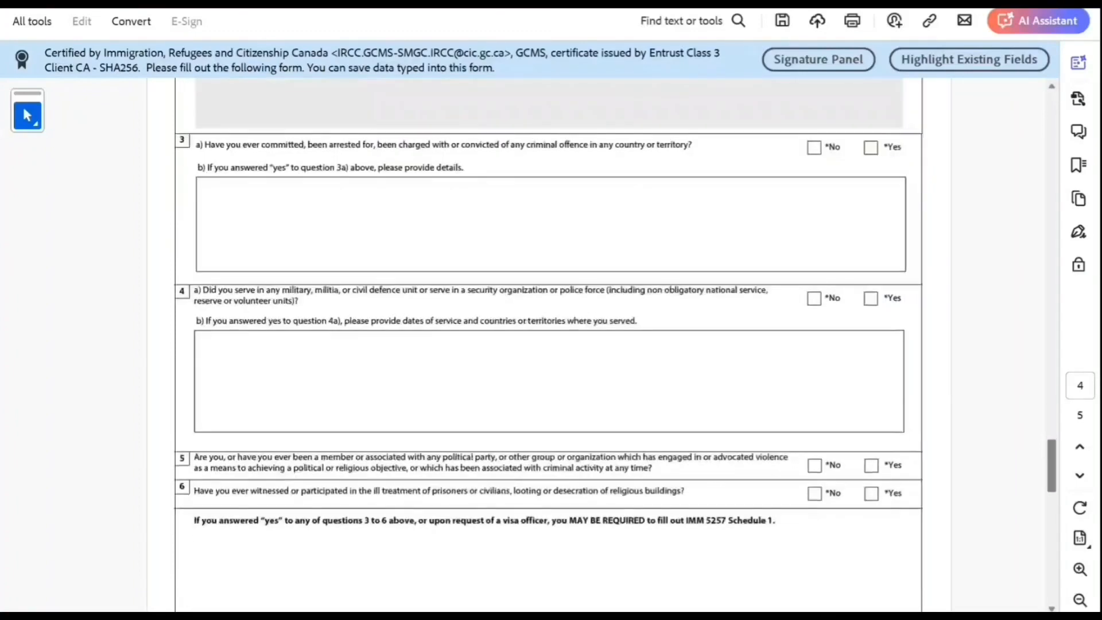
click(814, 148)
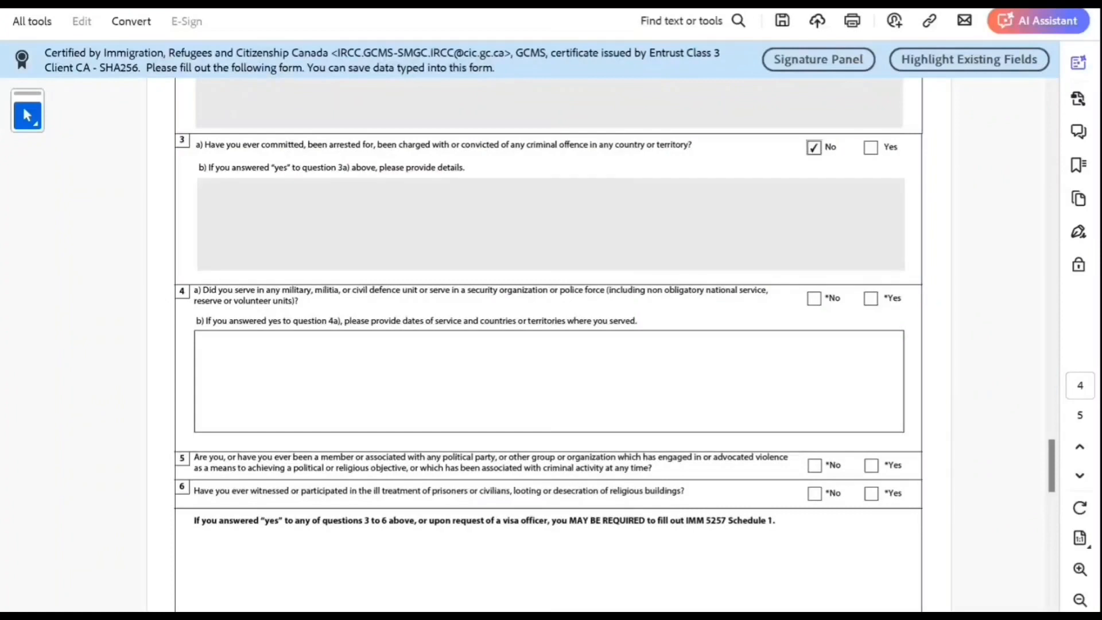
click(813, 298)
click(814, 465)
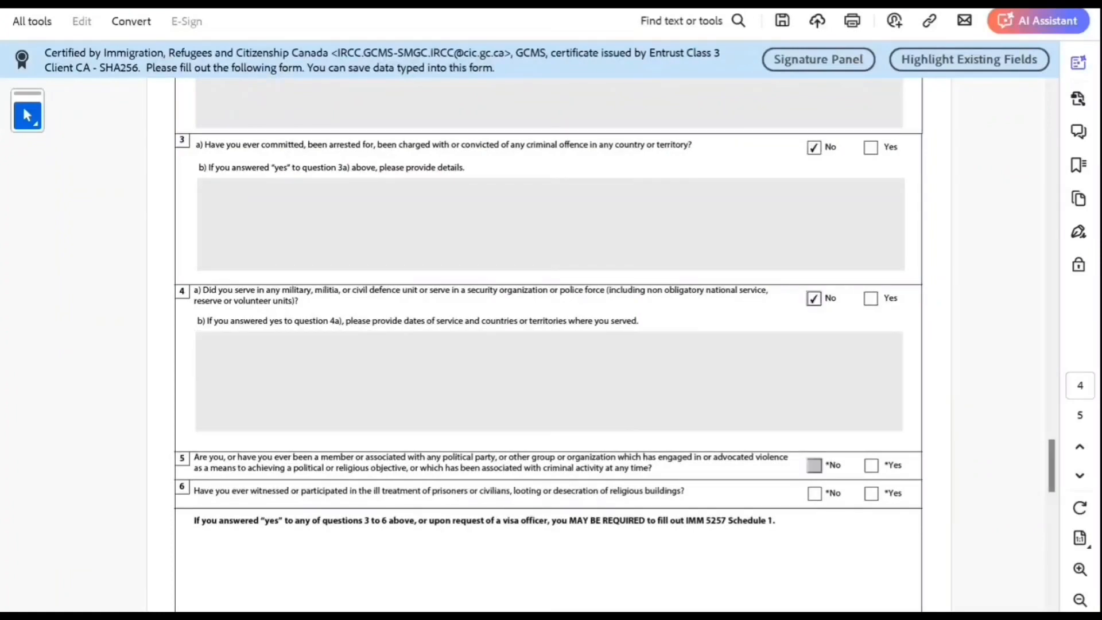
click(814, 494)
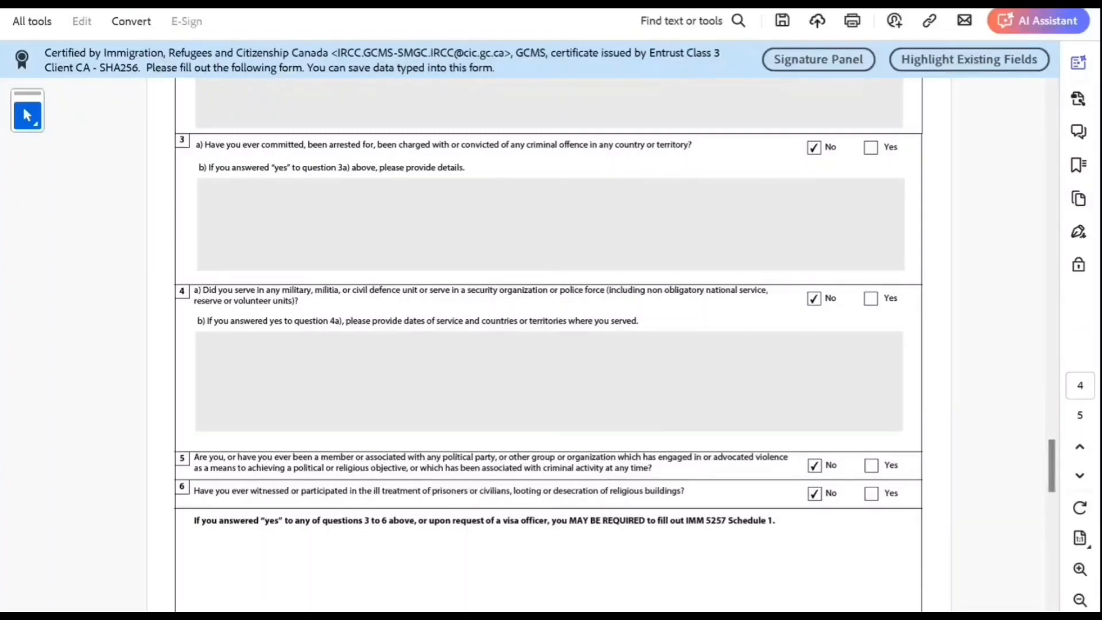
scroll(548, 344, down, 5)
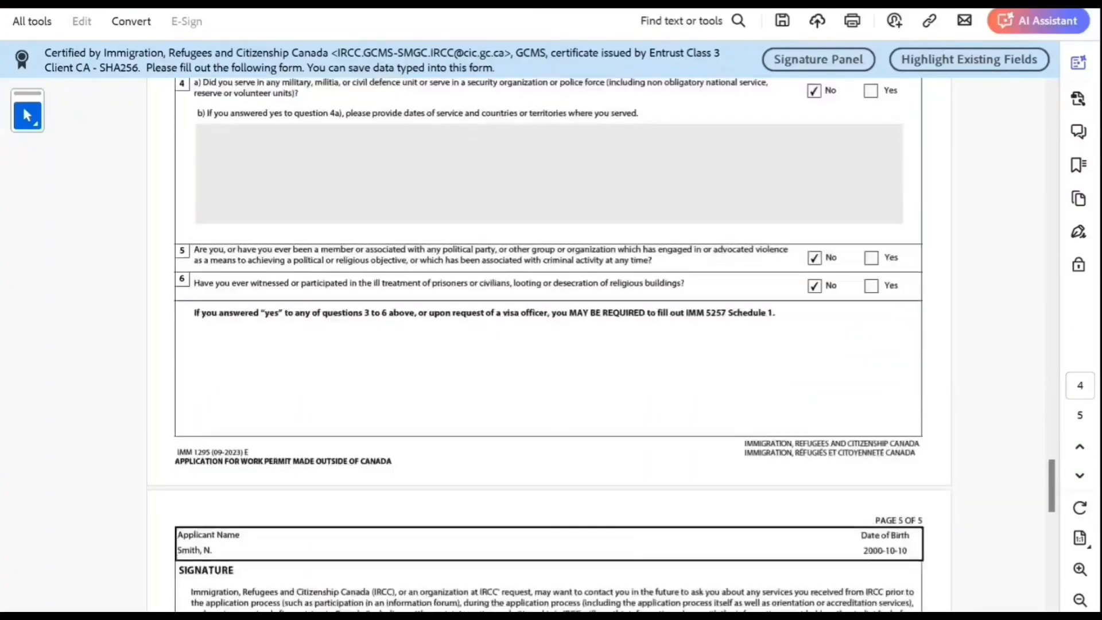
scroll(548, 344, down, 12)
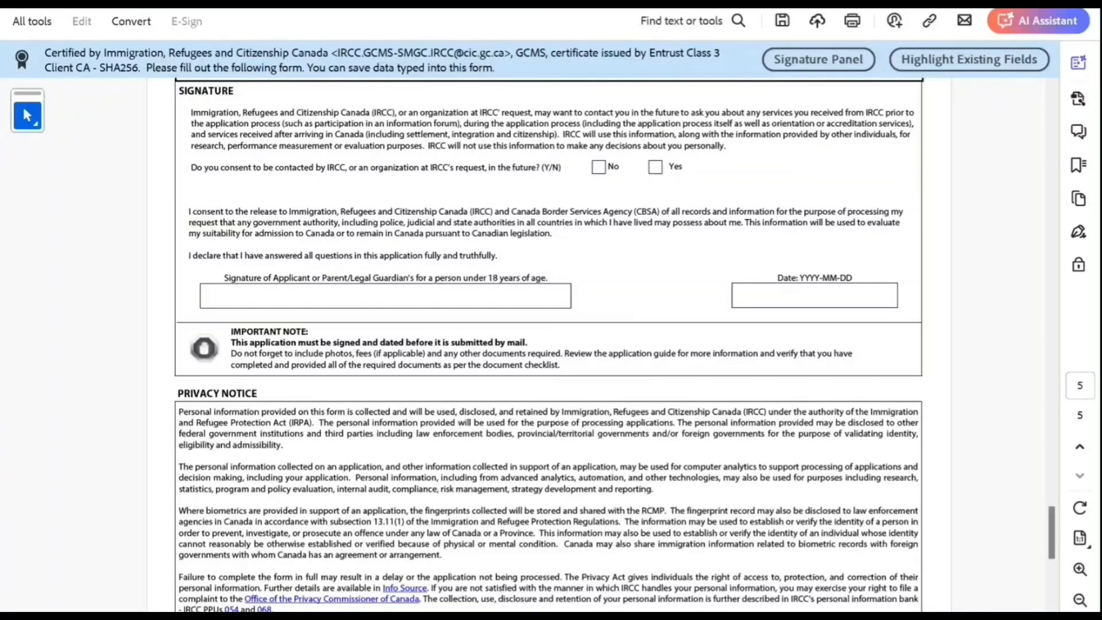
Step: Mark contact consent Yes, date the declaration 2024-05-02, and sign with the applicant's name
click(655, 166)
click(814, 295)
click(905, 295)
key(Return)
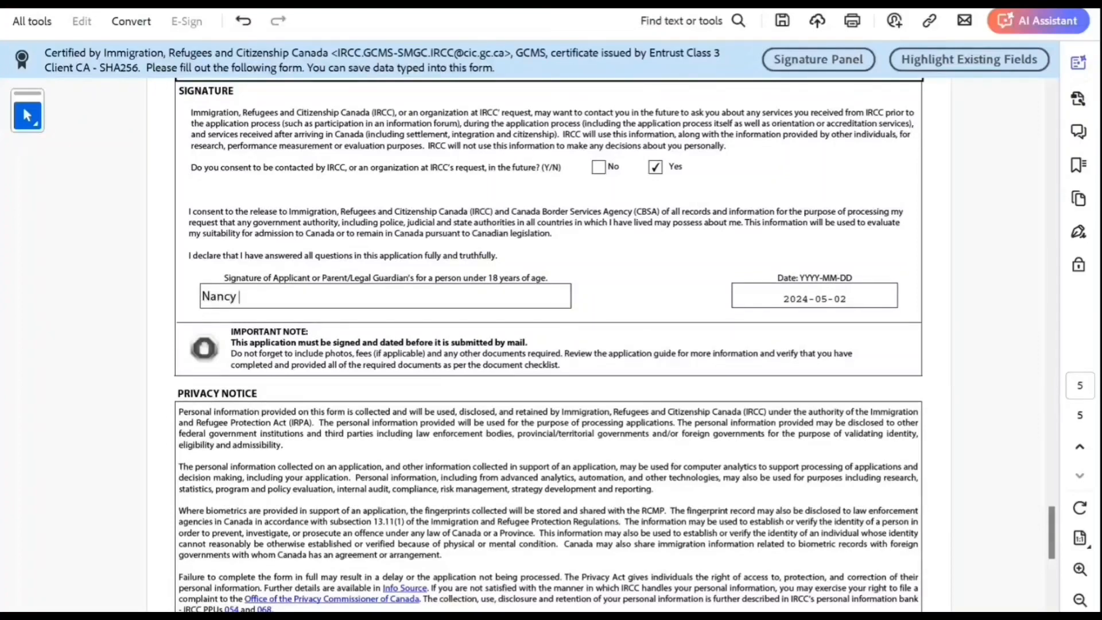
key(Return)
scroll(548, 344, up, 10)
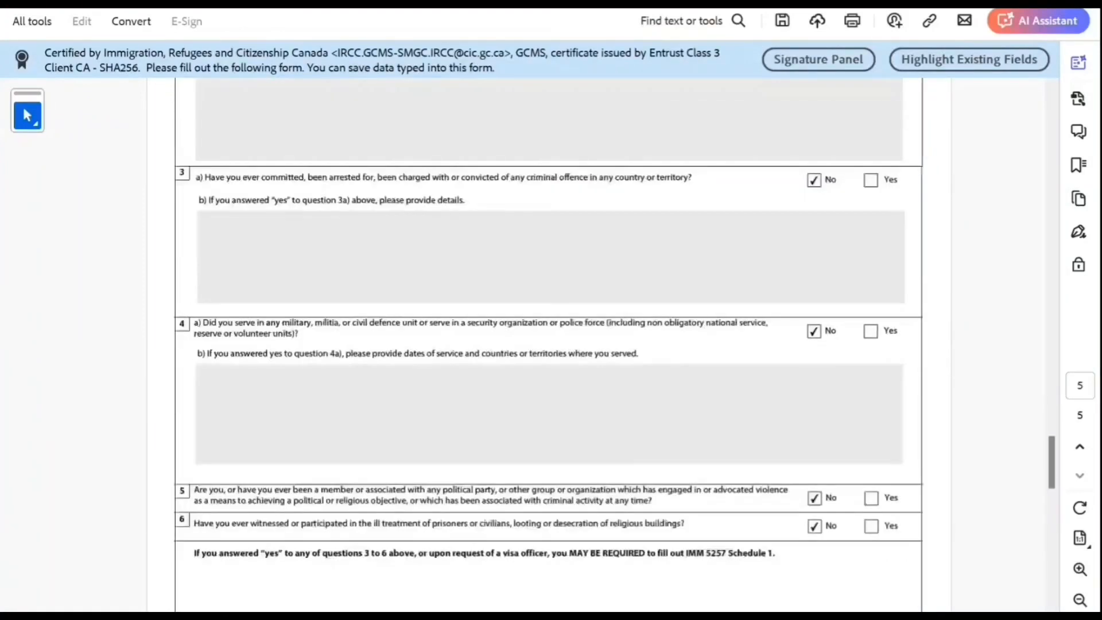
Step: Validate the form and dismiss the missing-answer error
scroll(548, 344, up, 20)
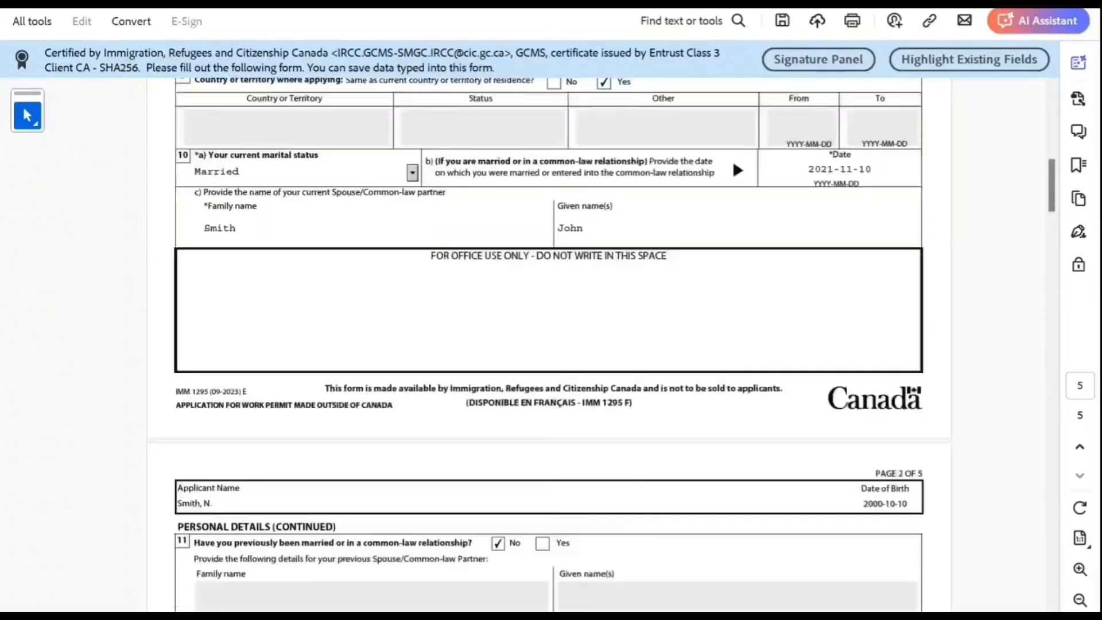
scroll(548, 344, up, 10)
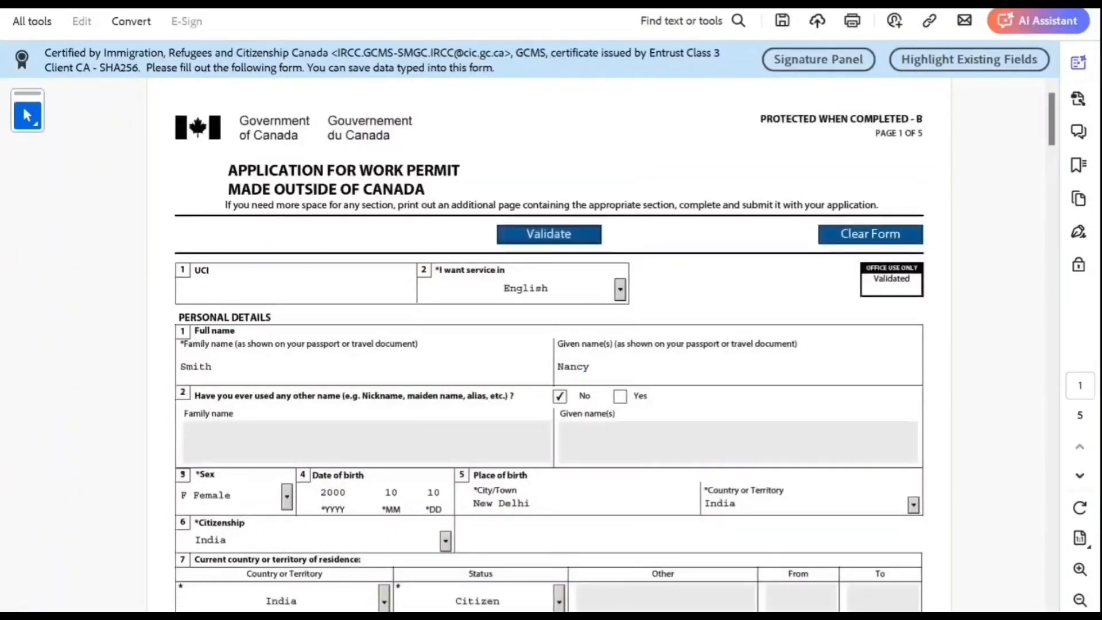
click(589, 234)
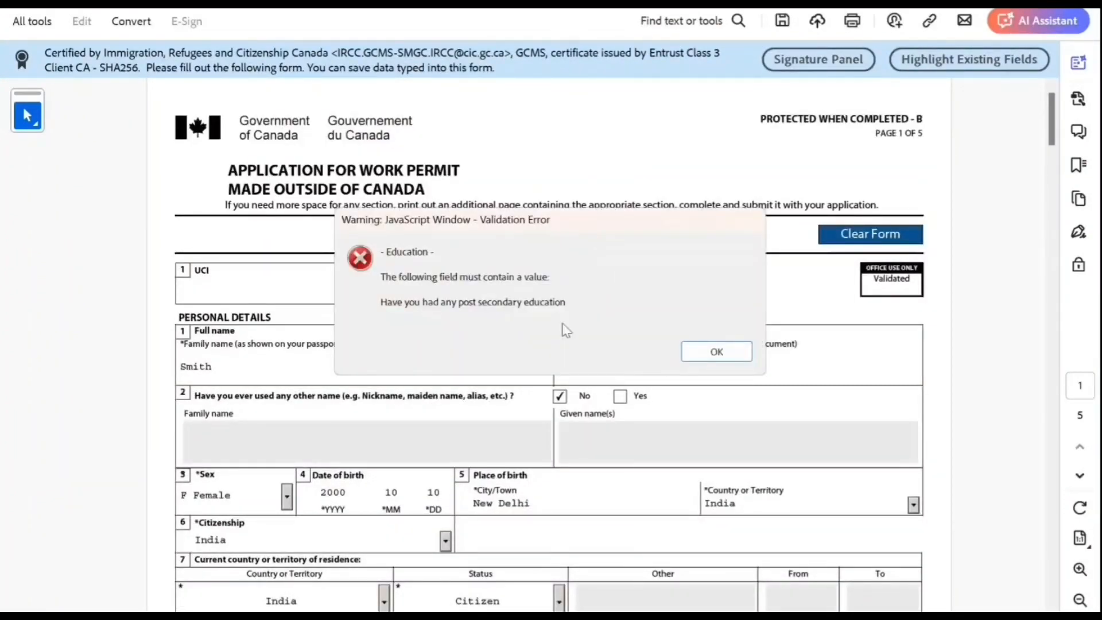
click(716, 352)
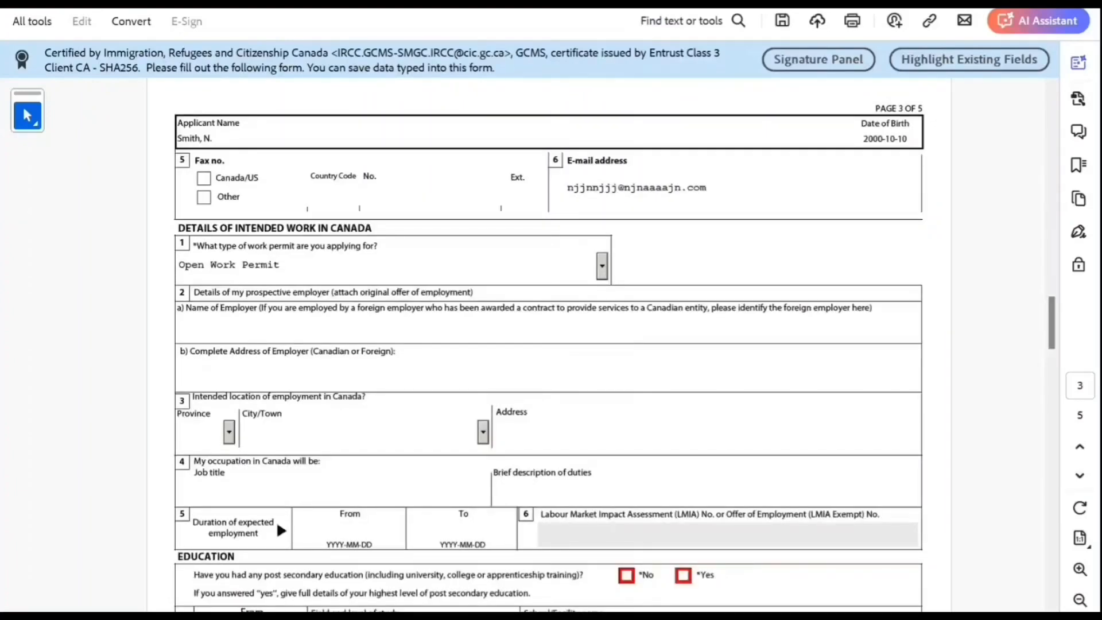
Step: Answer Yes to post-secondary education and revalidate the form successfully
click(683, 575)
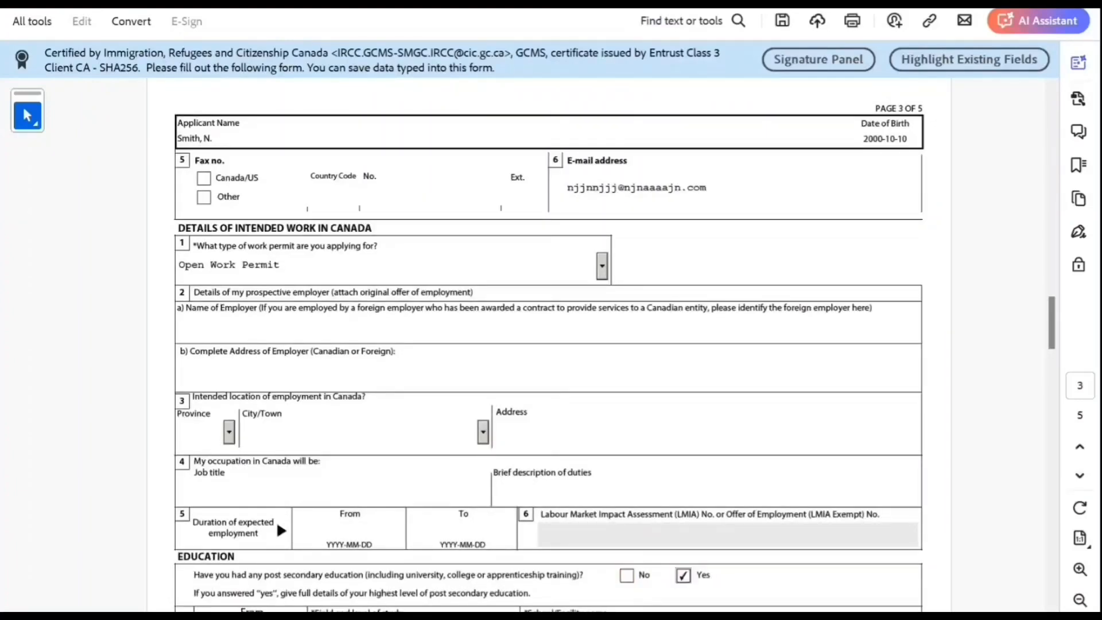
scroll(548, 344, down, 5)
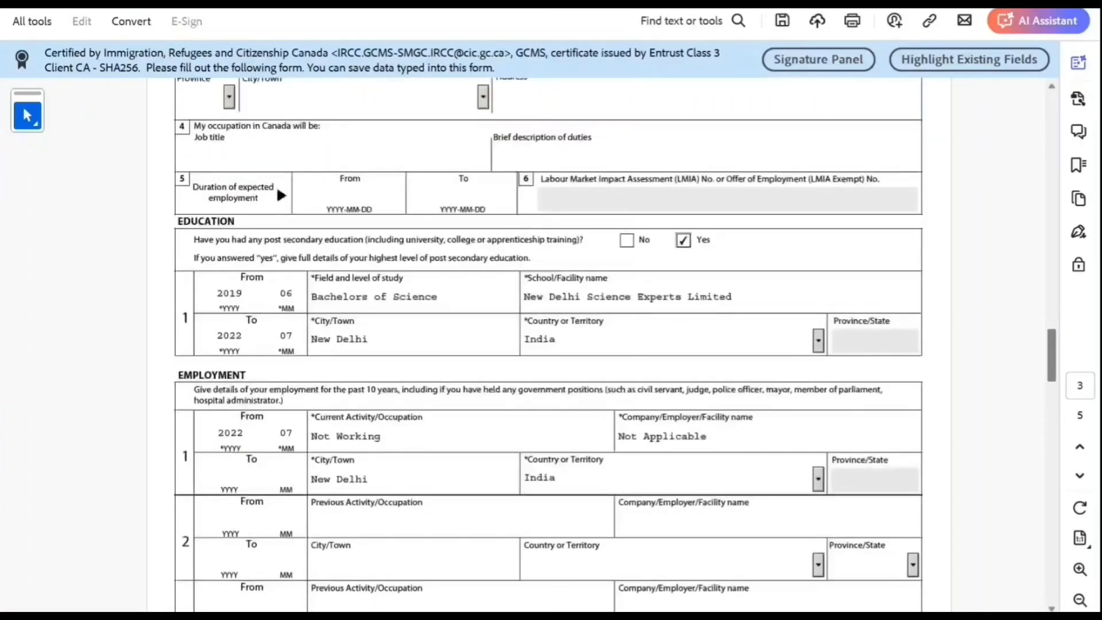
scroll(548, 344, up, 20)
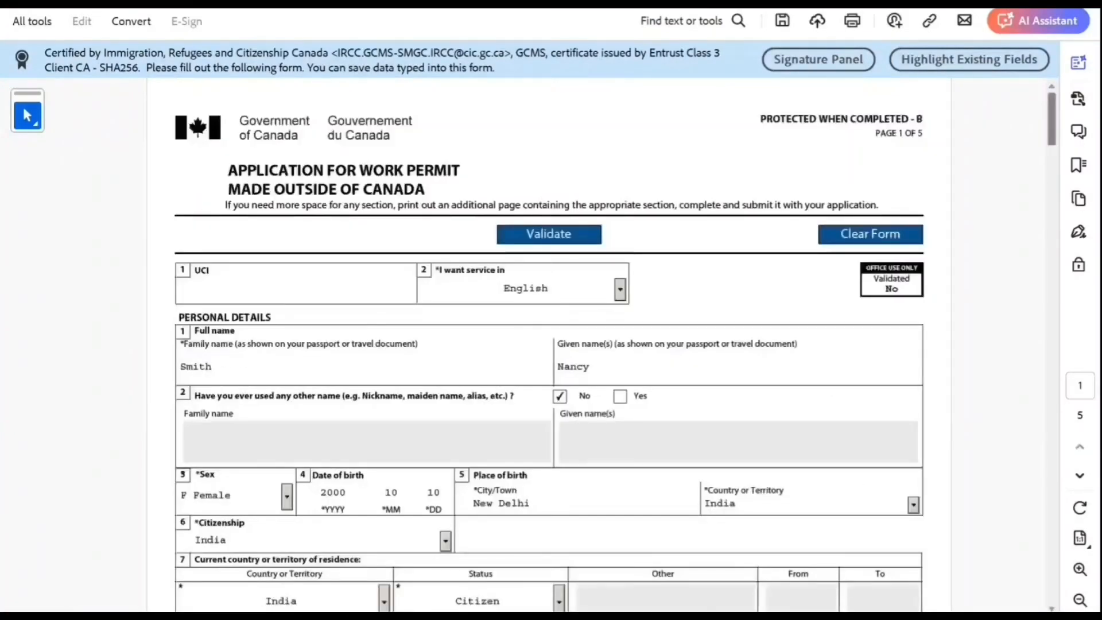
click(542, 235)
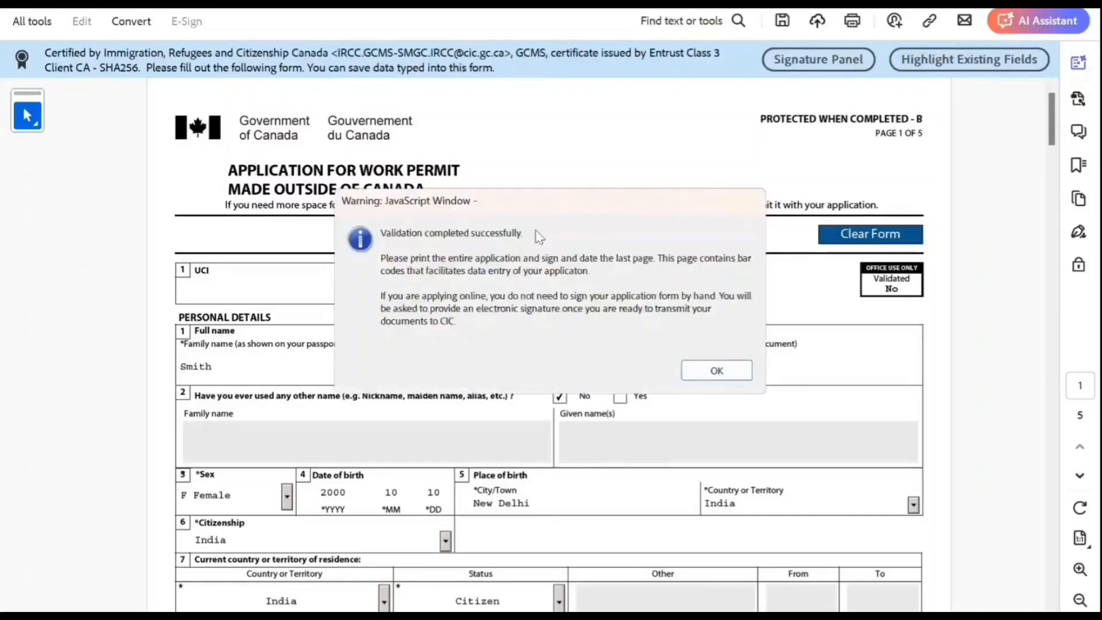
click(716, 371)
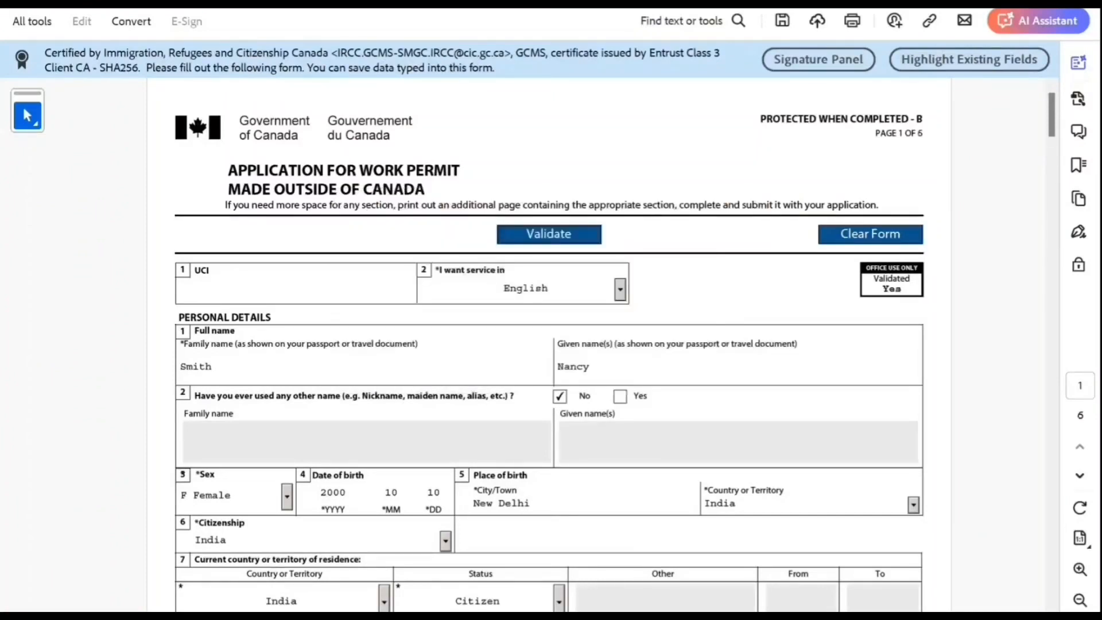
scroll(549, 344, down, 20)
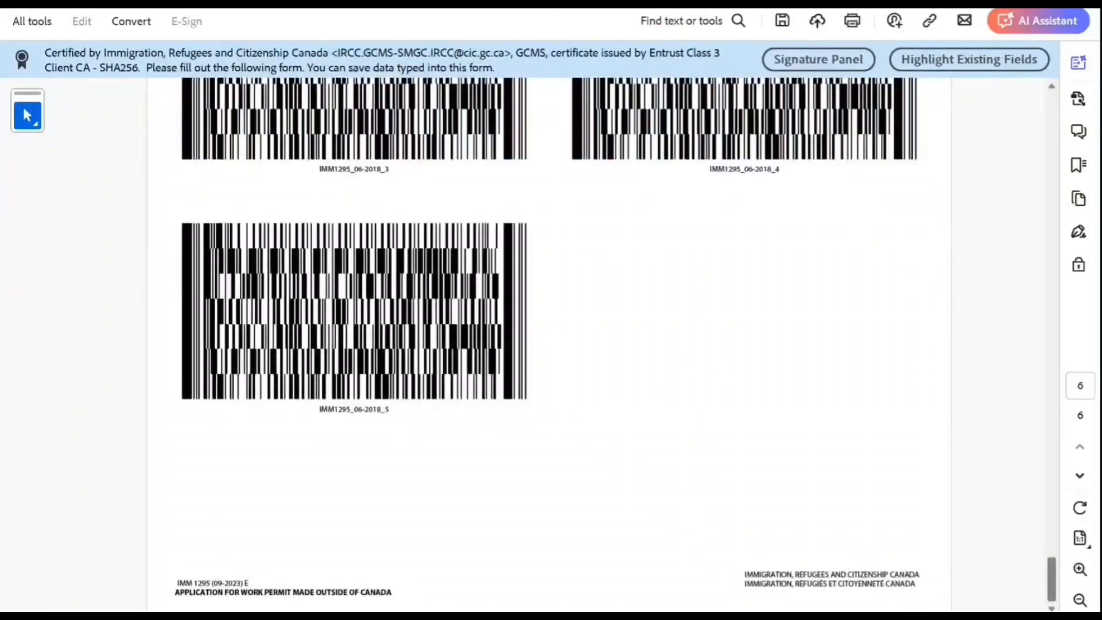
scroll(549, 345, up, 5)
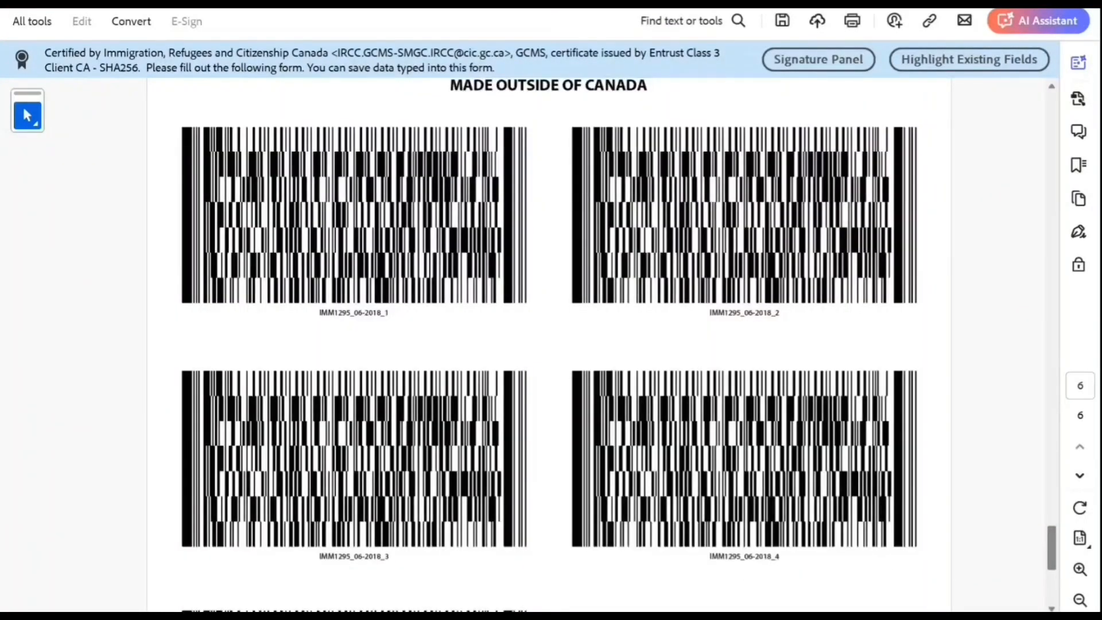
scroll(549, 344, up, 20)
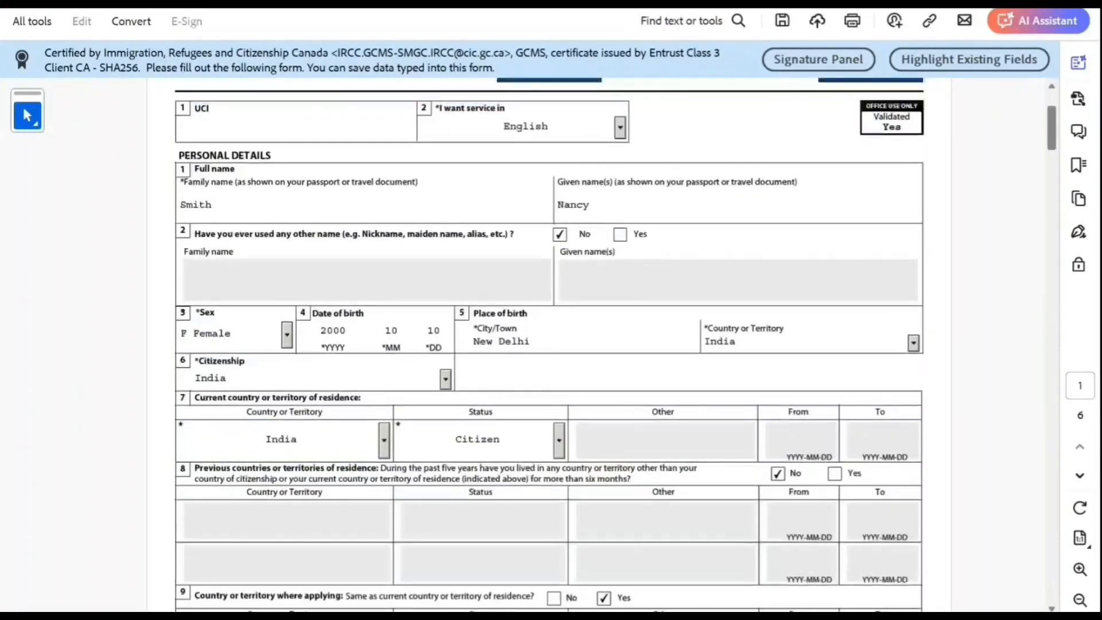
scroll(549, 345, up, 3)
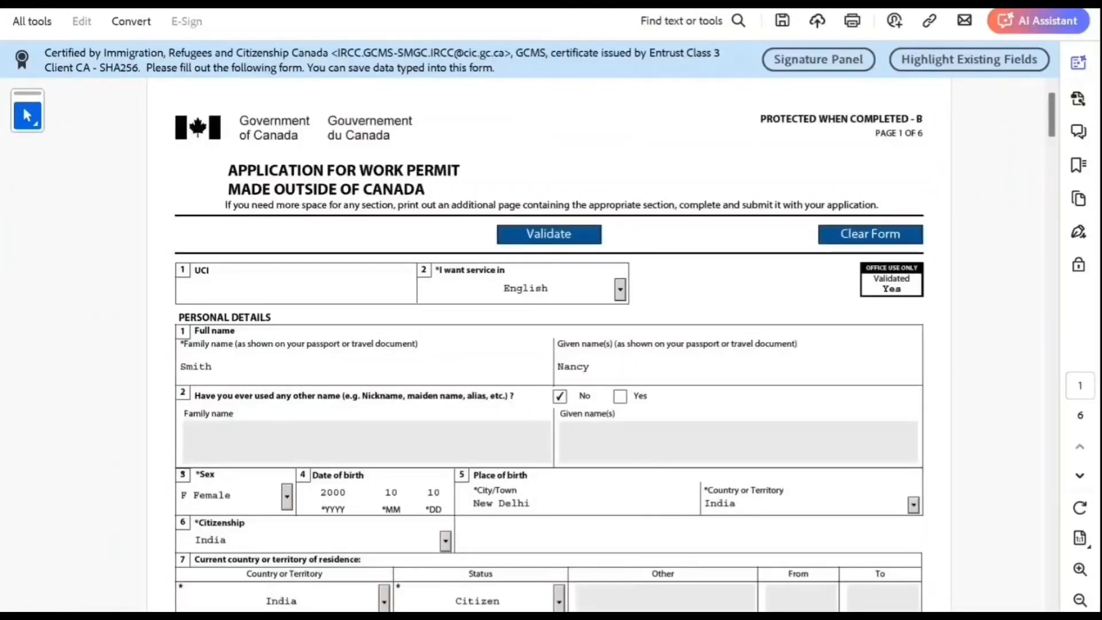